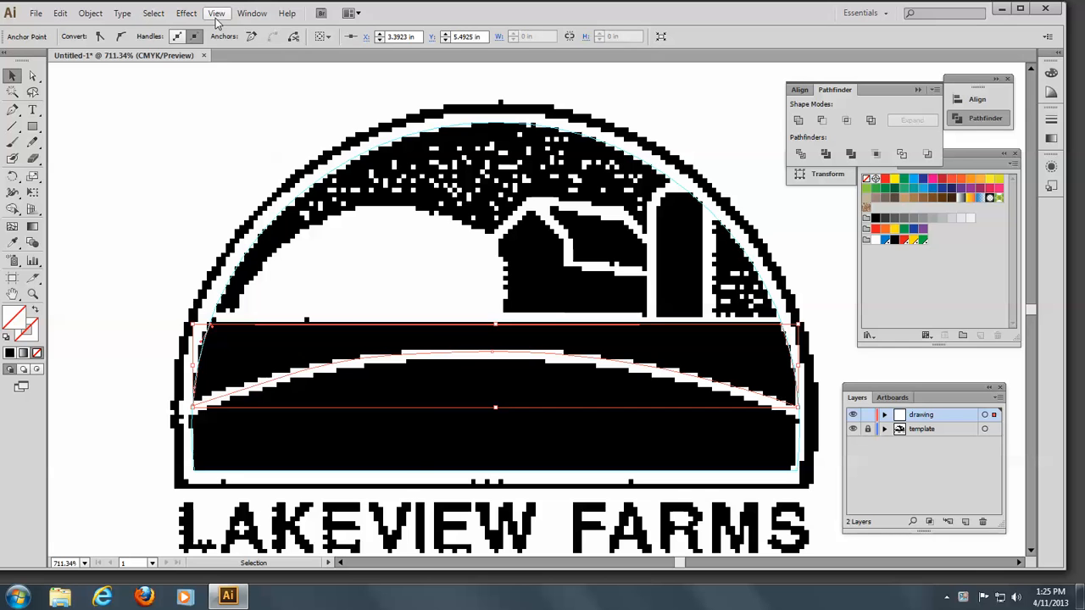
Show the rulers and place a horizontal ruler guide along the logo's white horizon line, just above the upper hill shape
click(217, 14)
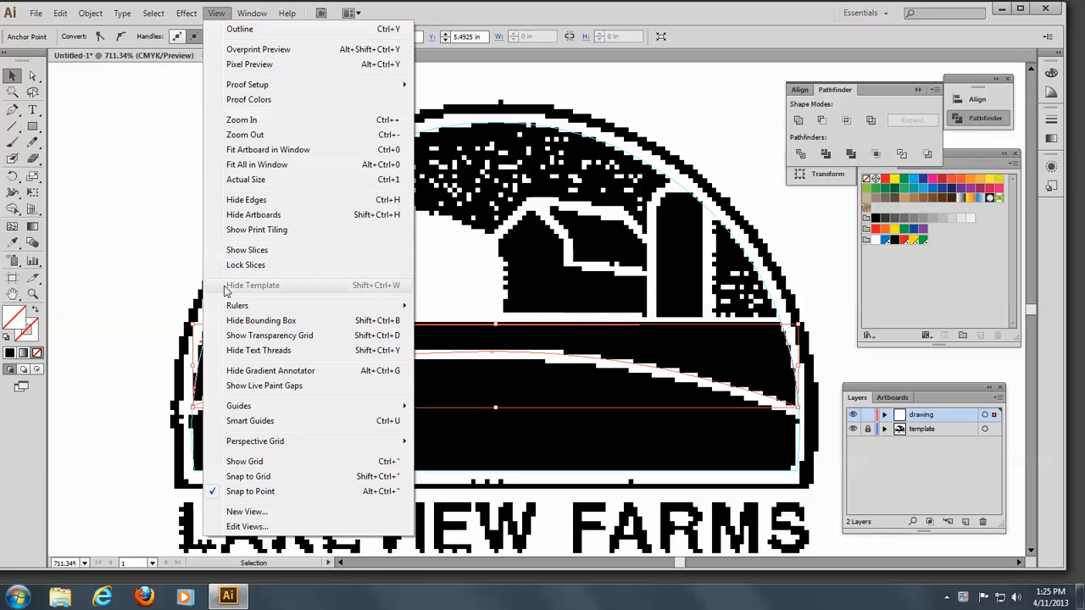
mouse_move(237, 306)
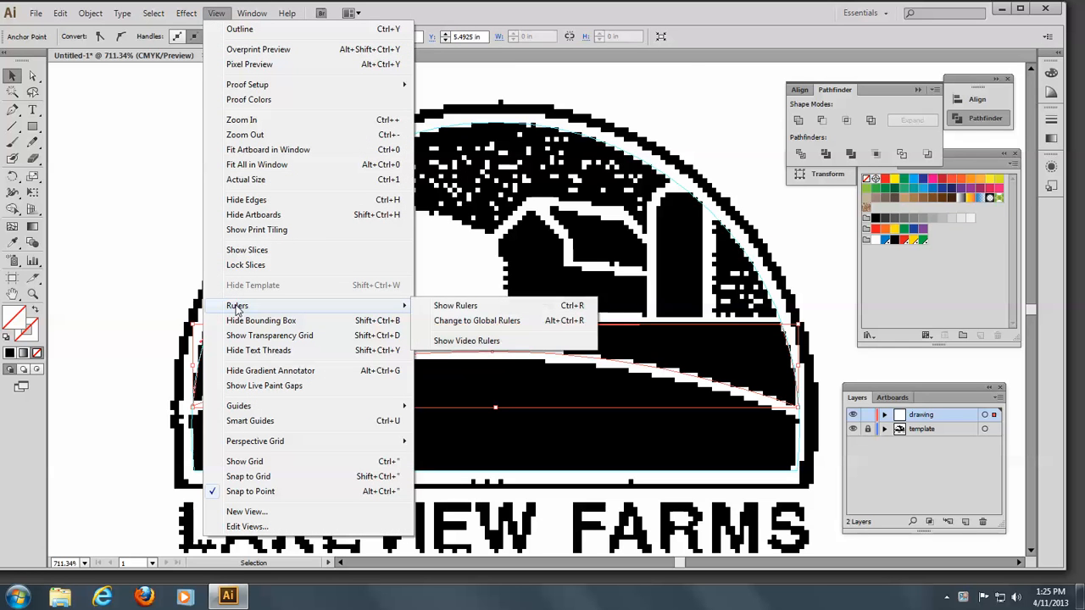
click(465, 311)
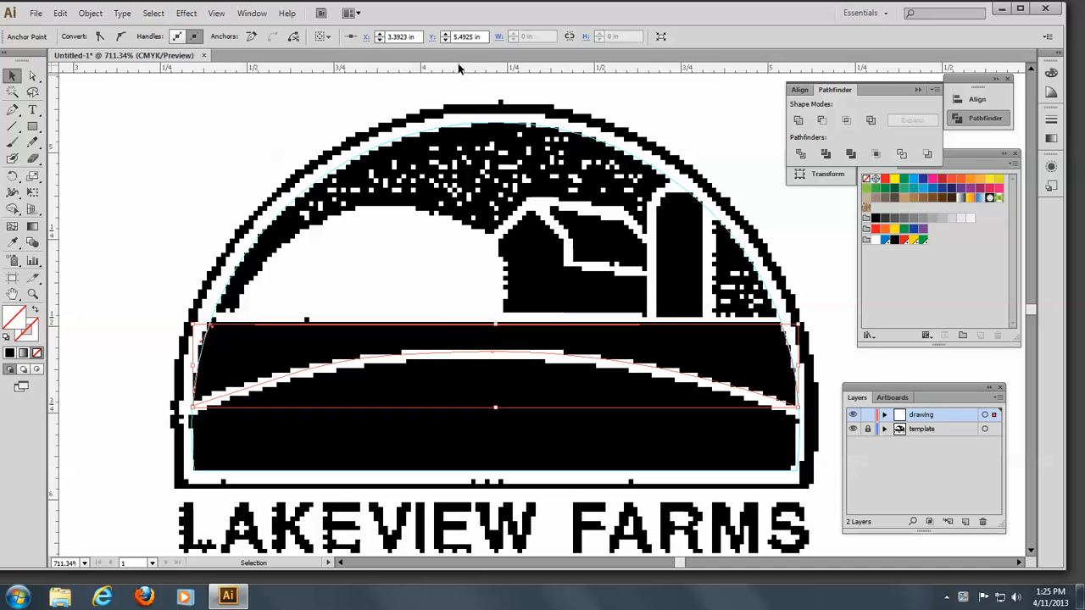
drag(456, 70, 443, 321)
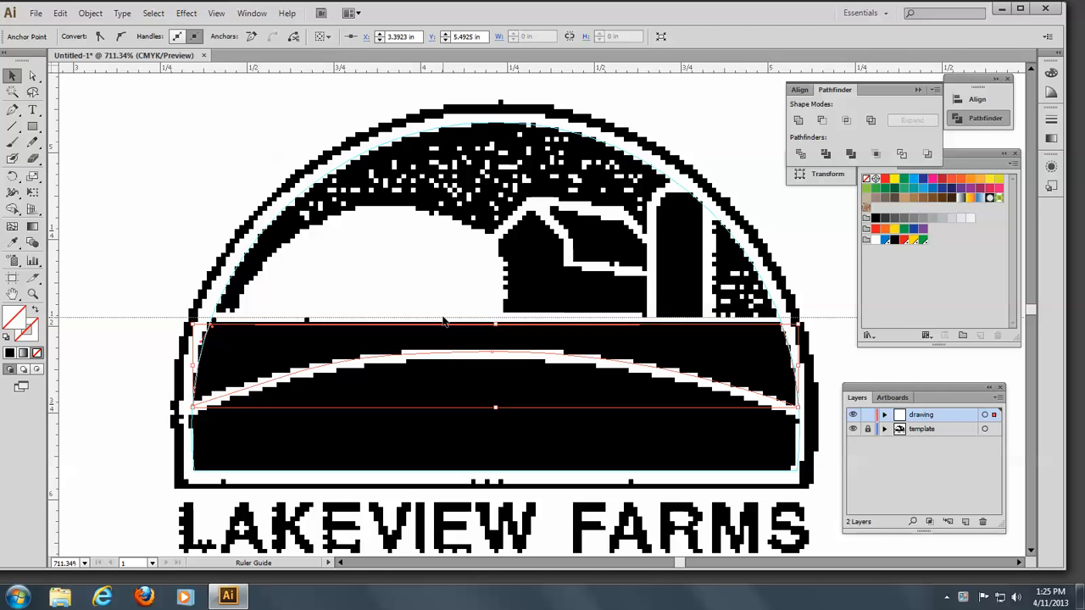
drag(444, 321, 443, 319)
Switch the artwork to Outline view and unlock the guides
click(217, 13)
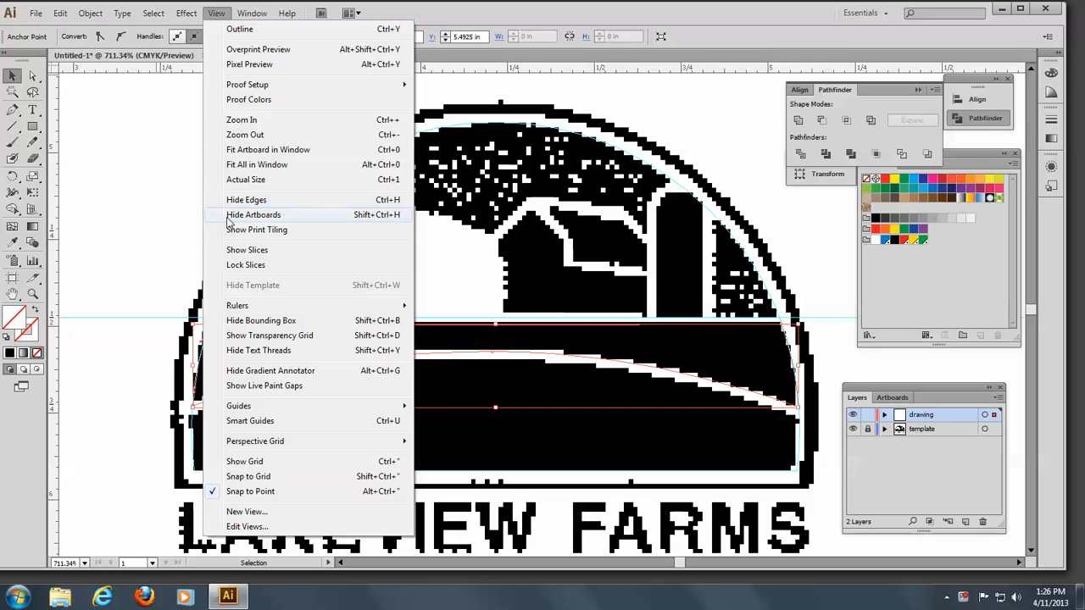
click(241, 29)
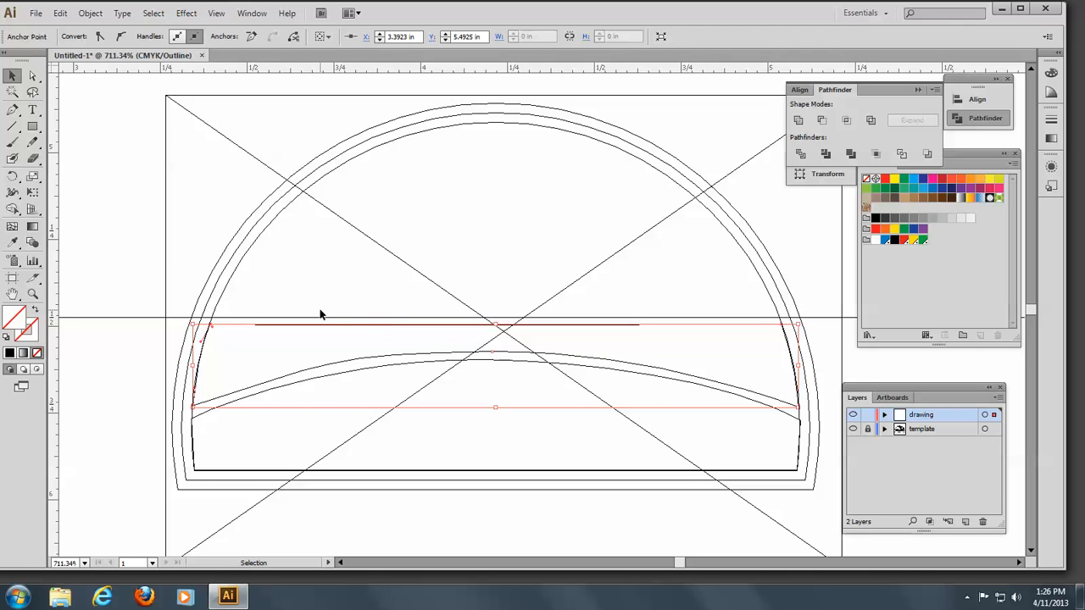
click(212, 15)
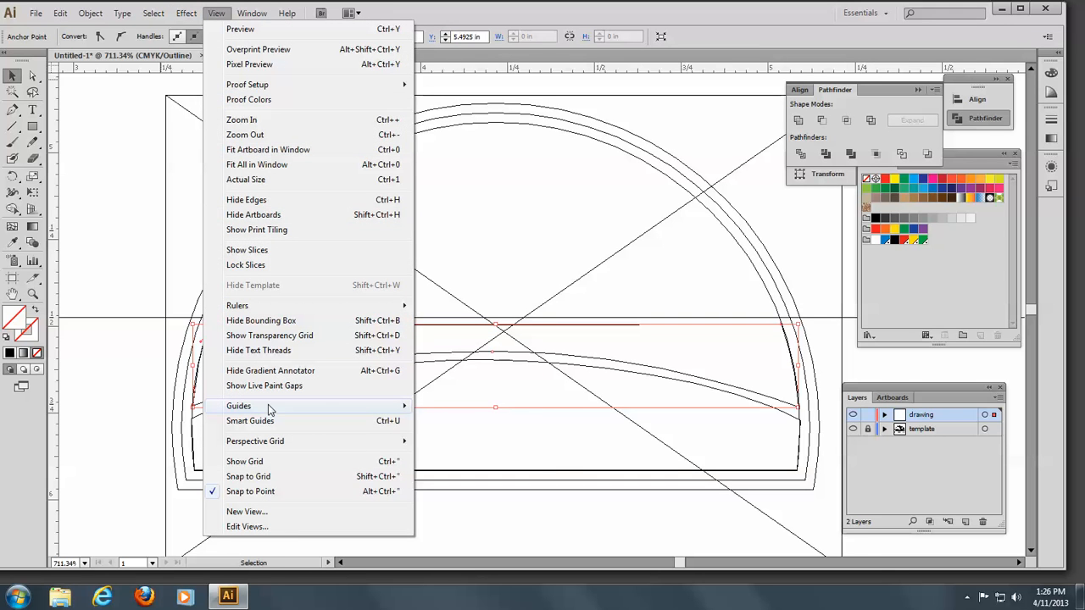
mouse_move(339, 408)
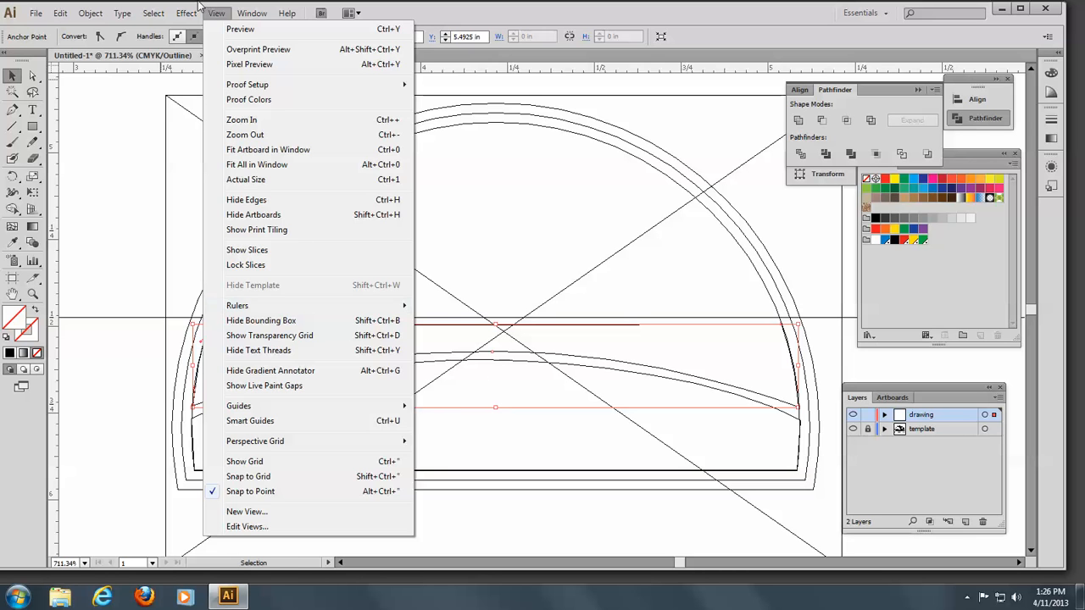
click(222, 30)
click(187, 13)
mouse_move(216, 13)
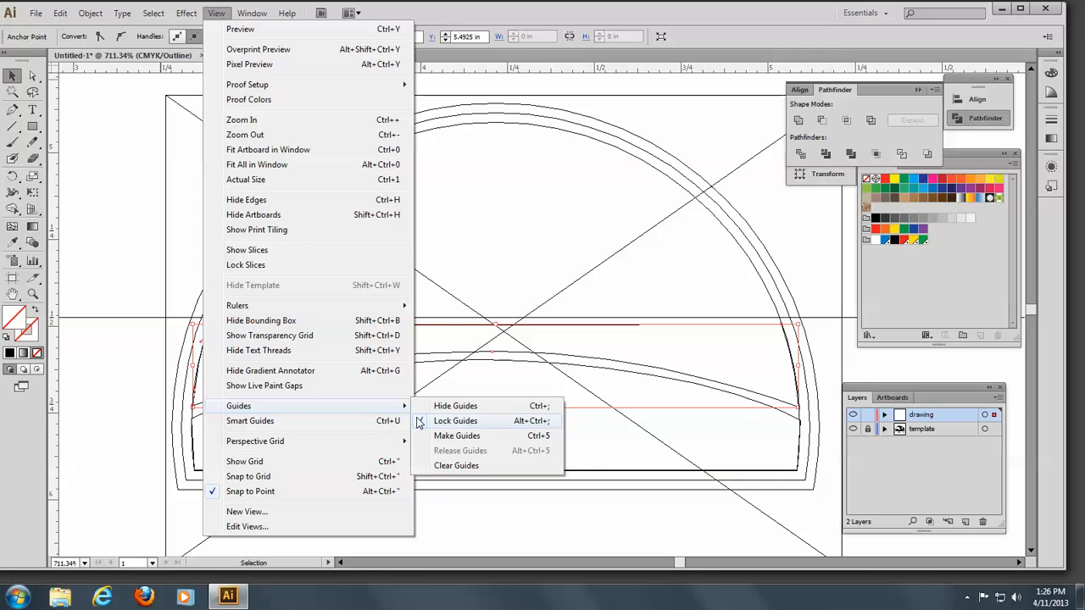
click(422, 423)
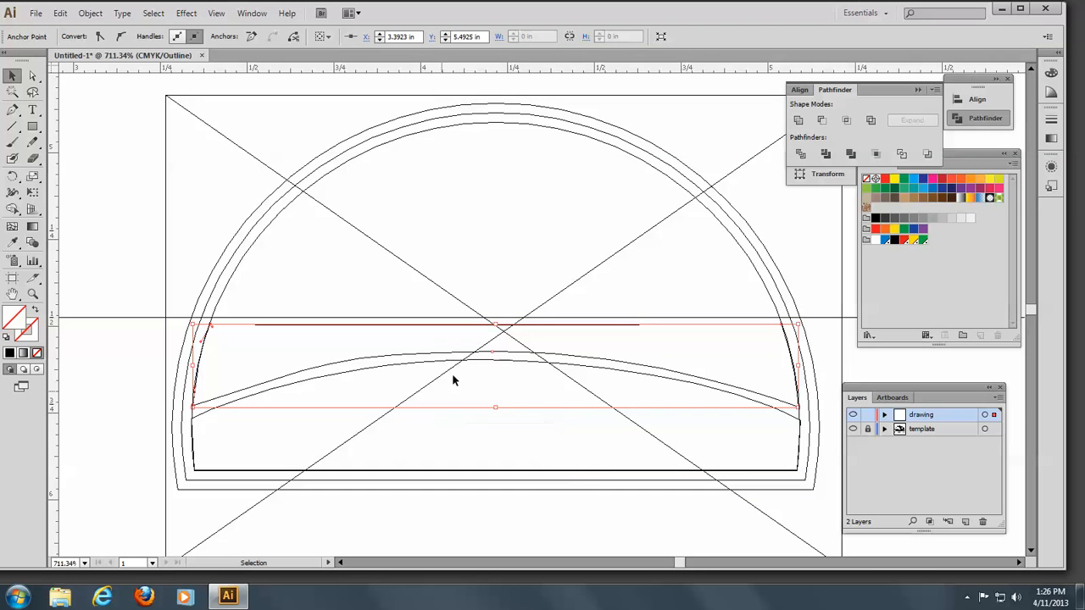
Move the horizontal guide up slightly to about Y 5.47 in and lock the guides again
click(533, 321)
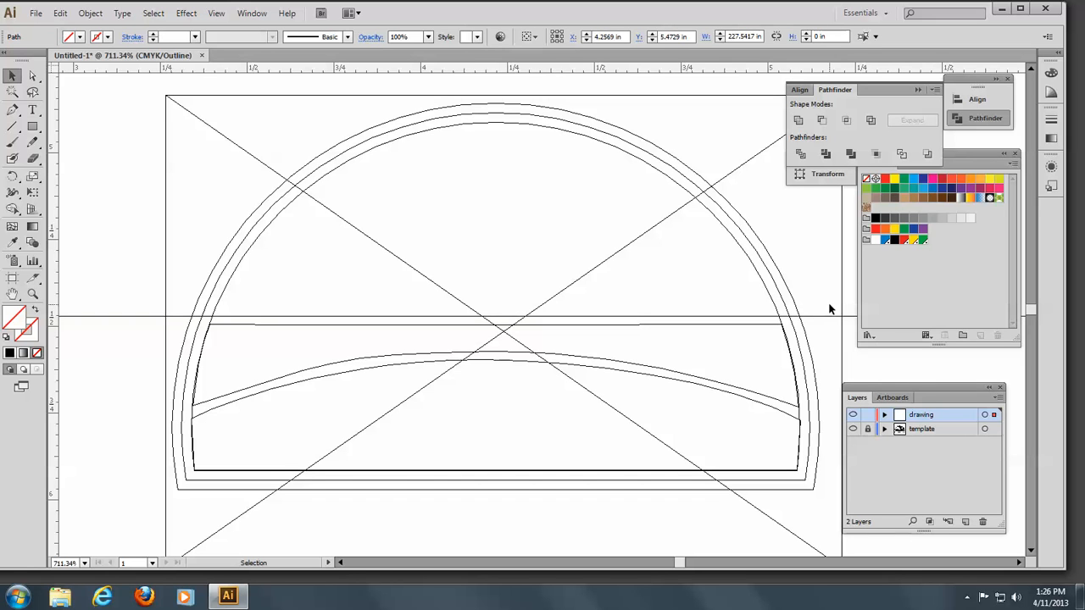
click(818, 277)
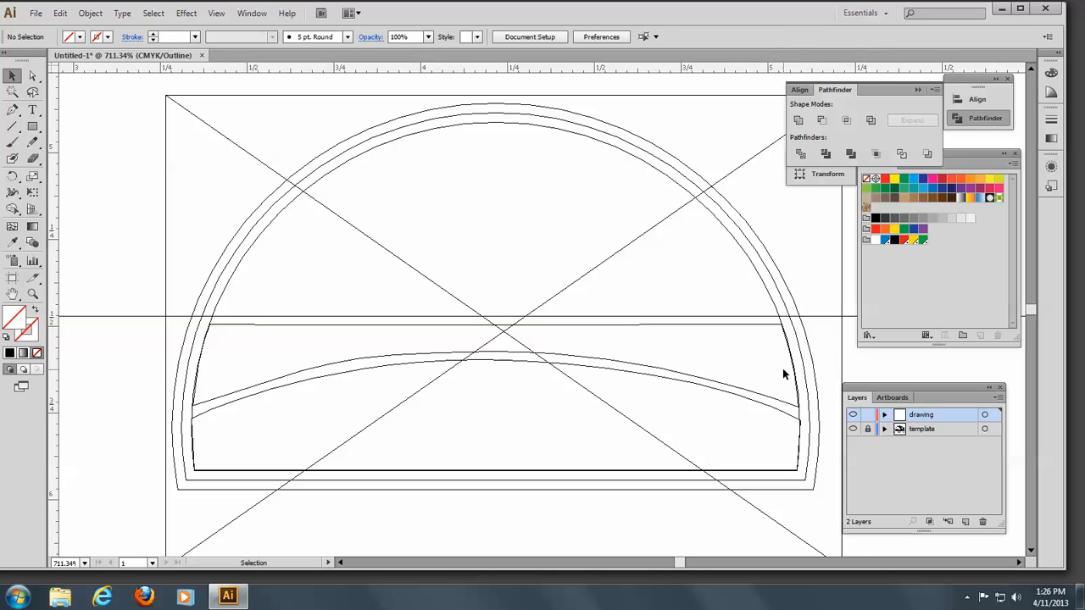
click(217, 14)
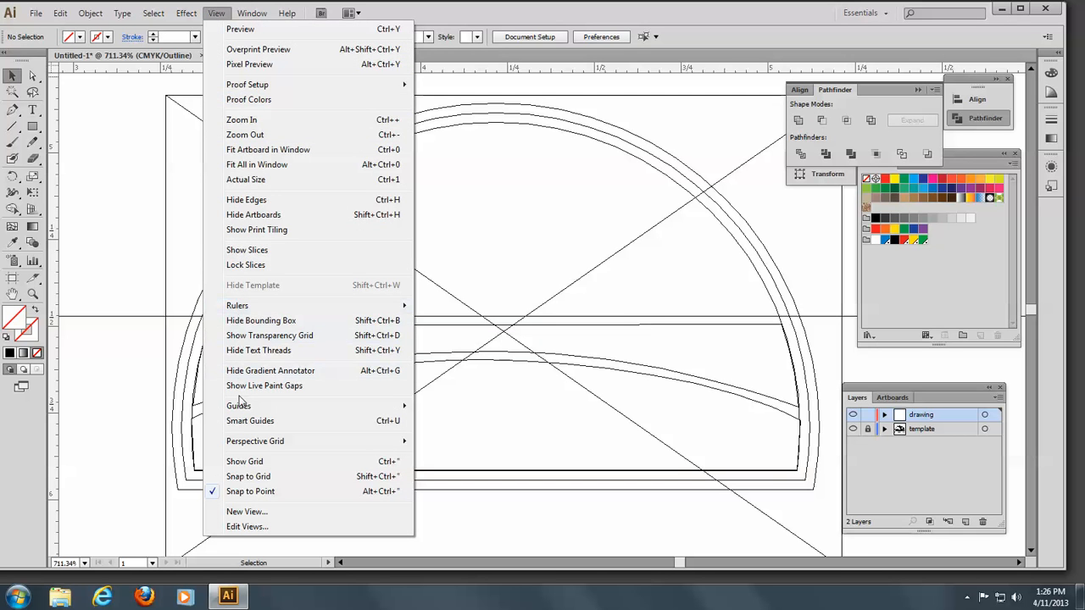
mouse_move(258, 407)
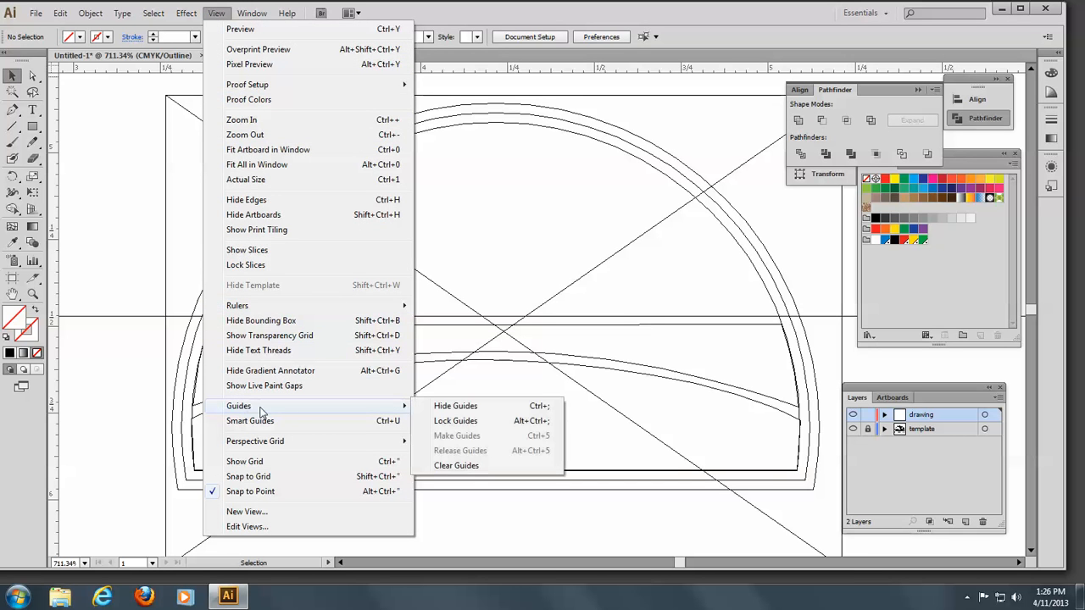
click(445, 421)
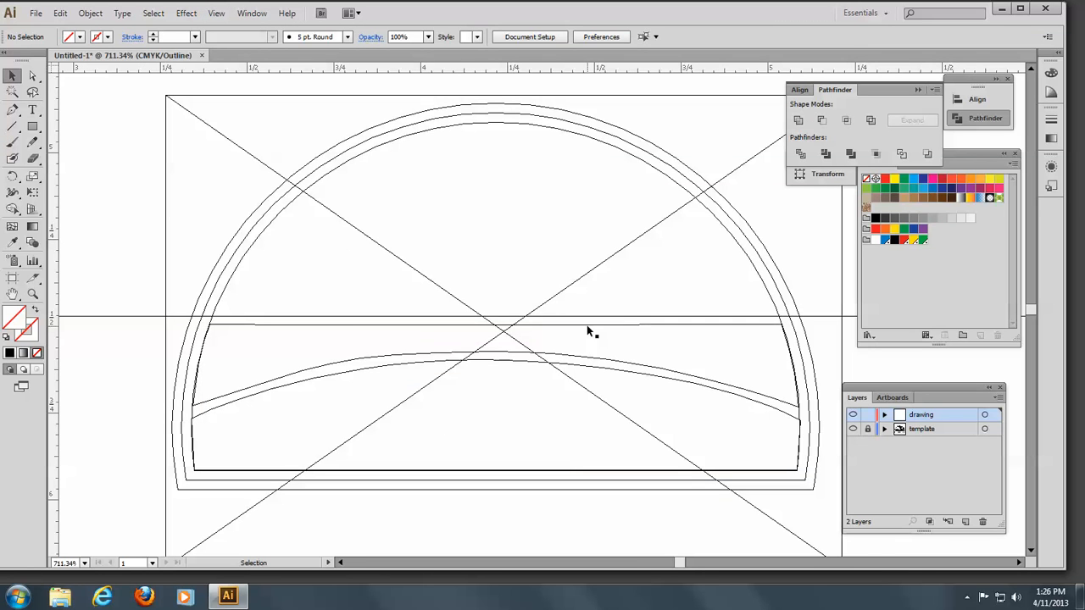
Back in Preview, draw a straight Pen segment about 0.2 in long on the guide, from the inner arch to the speckled area's lower-left corner
click(218, 14)
click(240, 29)
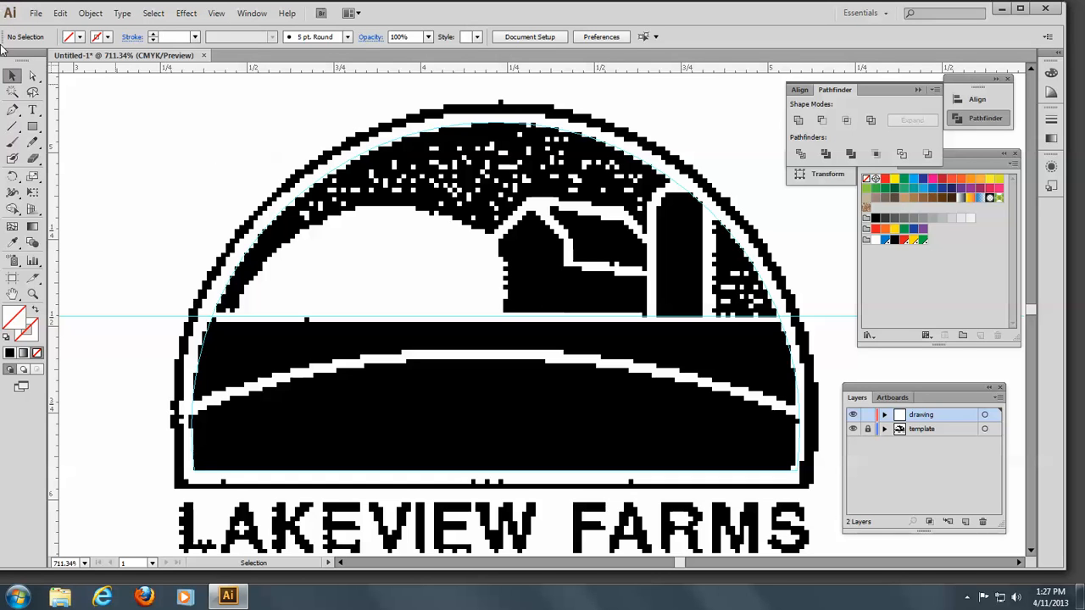
click(14, 109)
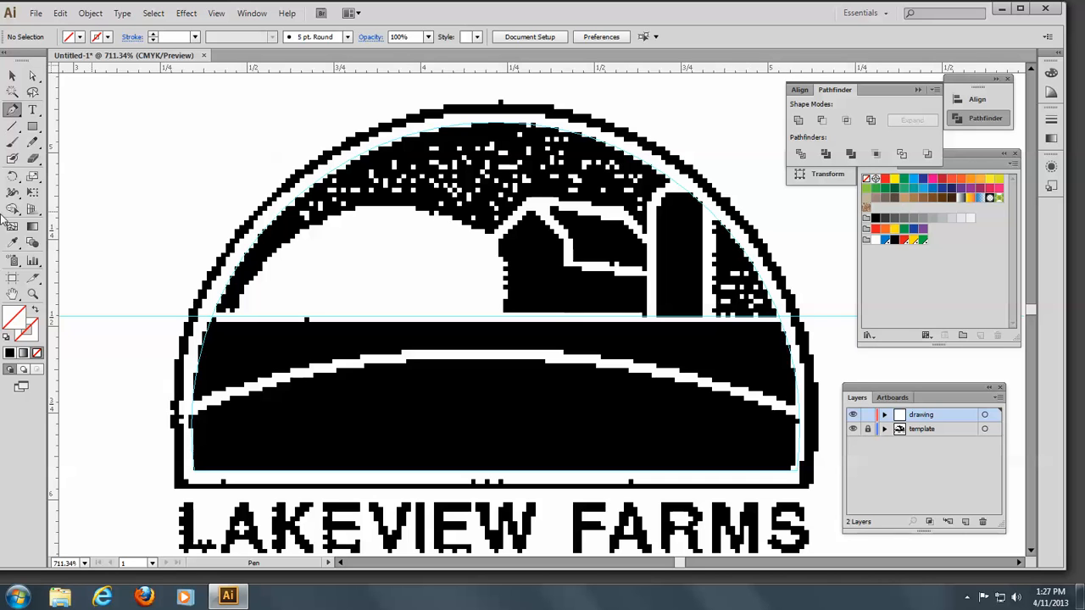
click(34, 294)
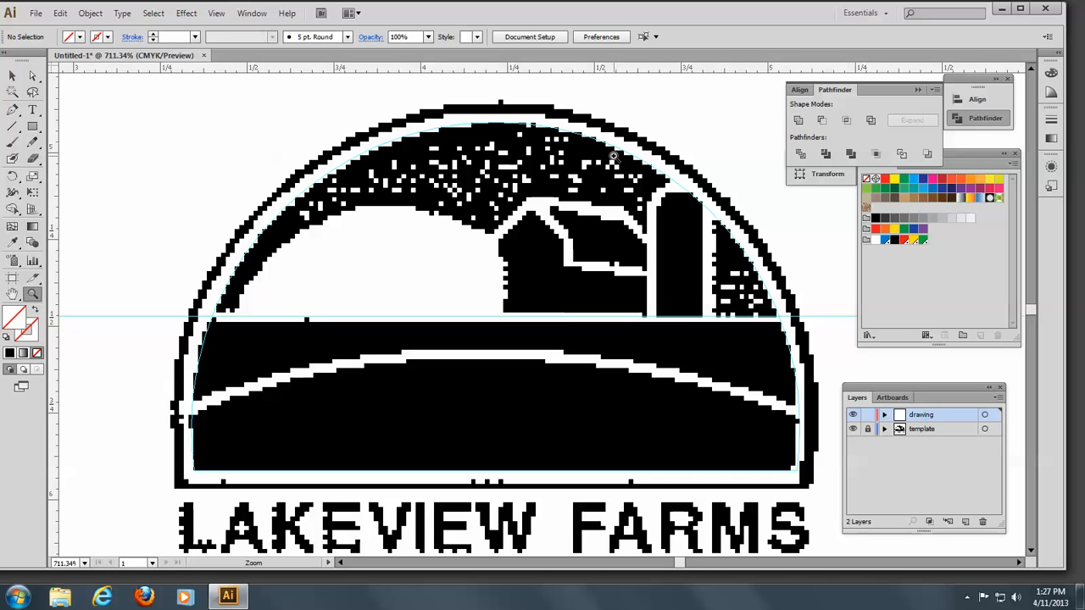
drag(638, 187, 846, 421)
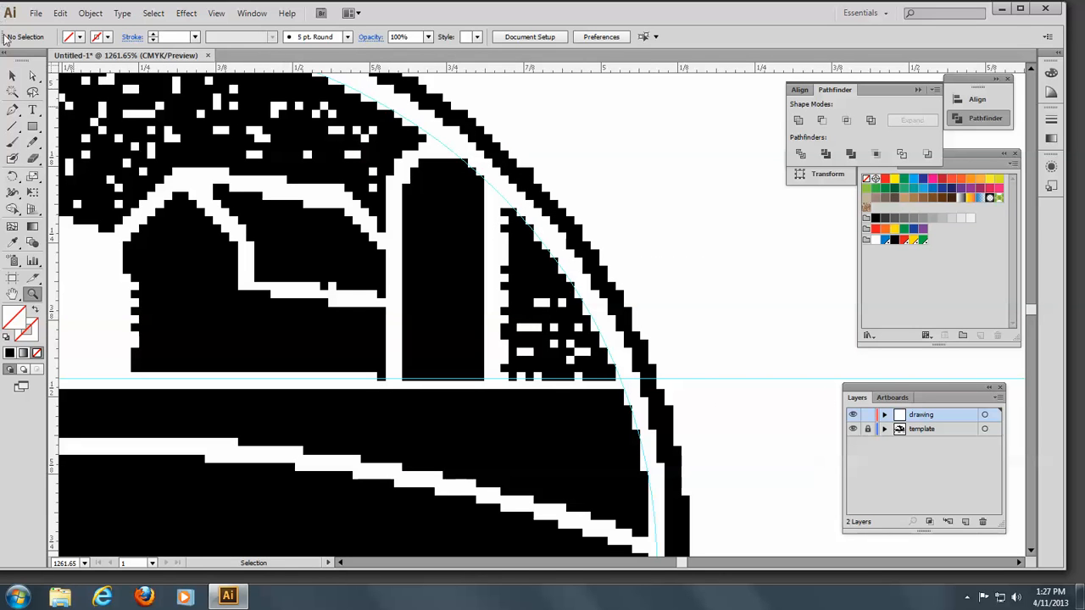
click(10, 112)
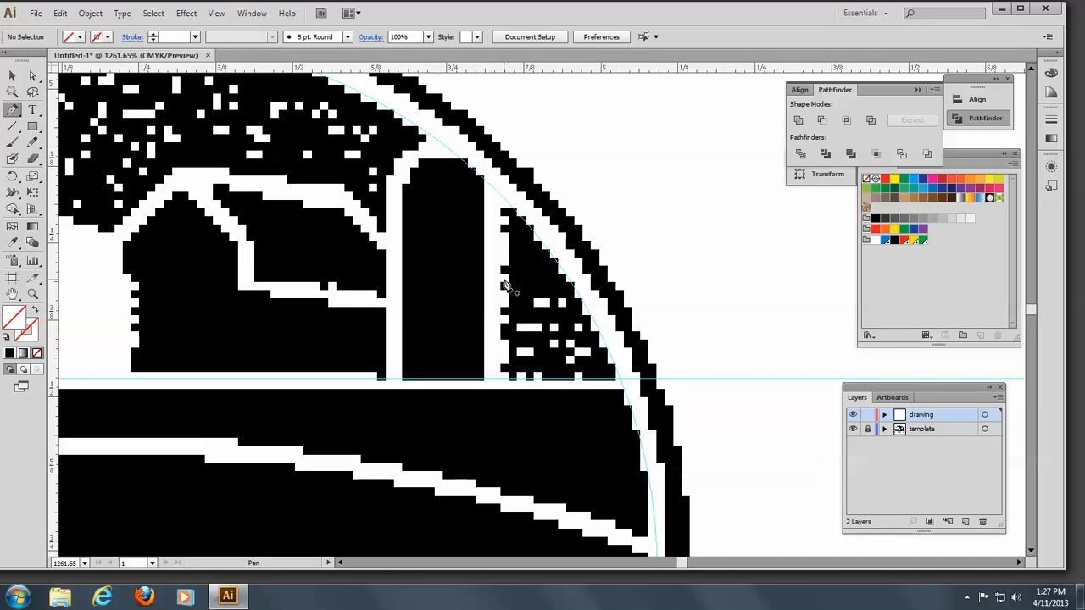
click(621, 382)
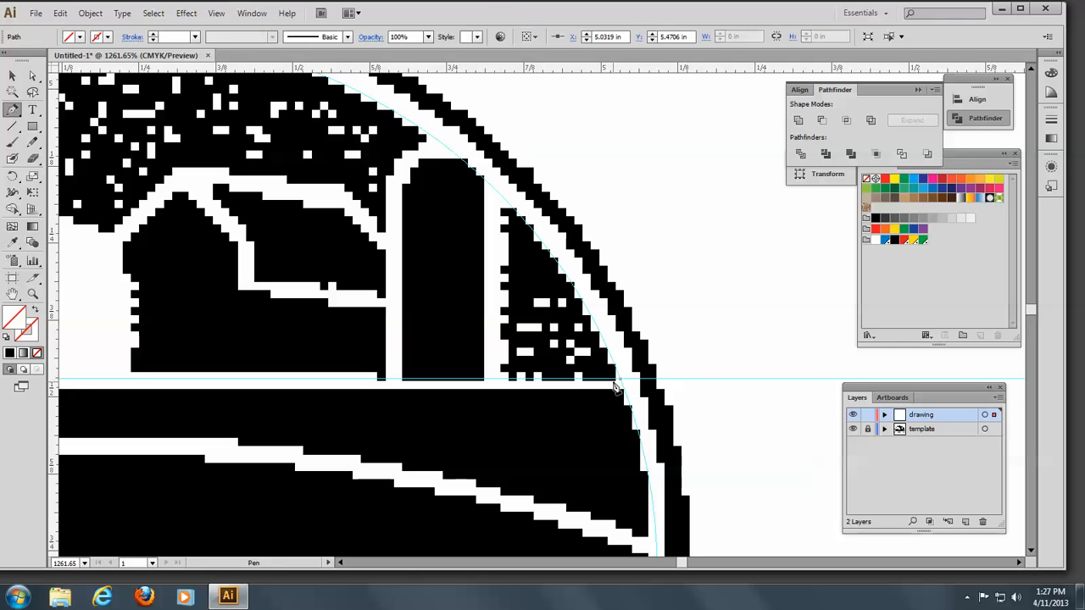
click(502, 381)
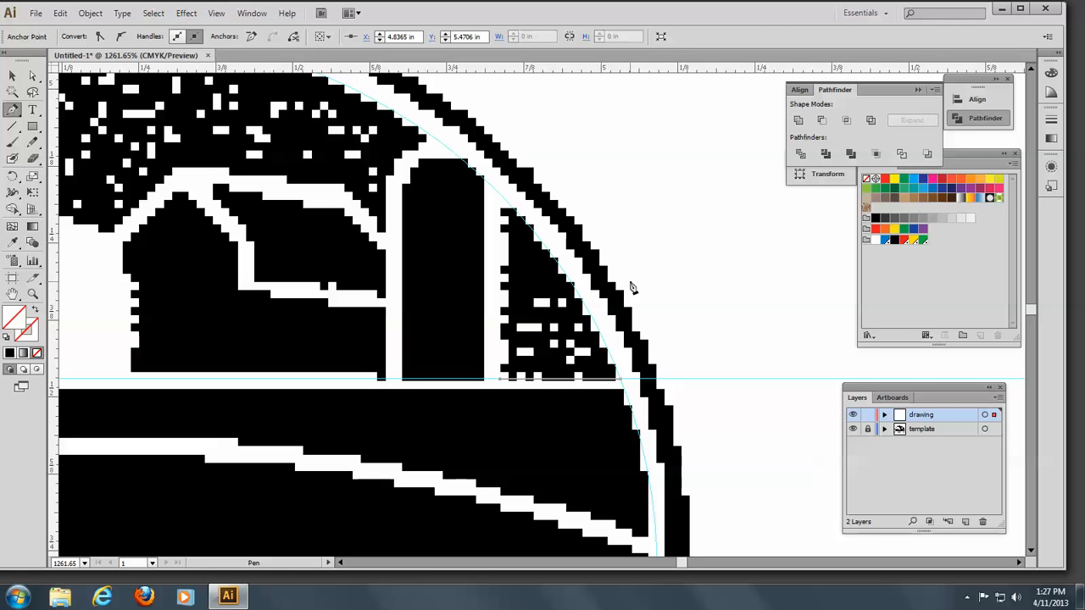
Continue the path from the lower-left corner with a vertical side up to the inner arch and pull a curve handle out along the arch
click(503, 208)
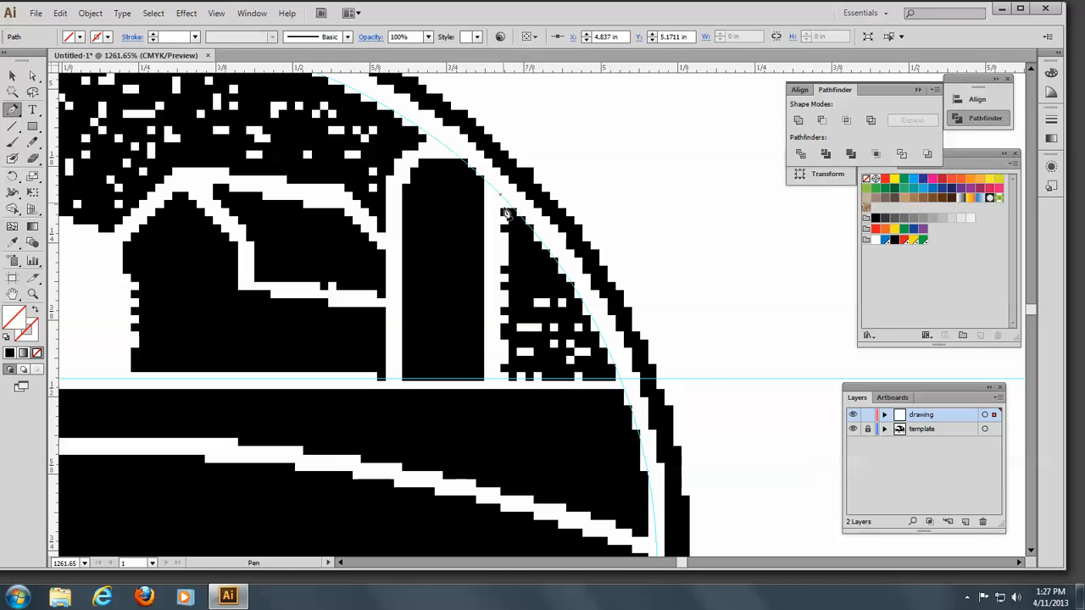
click(622, 381)
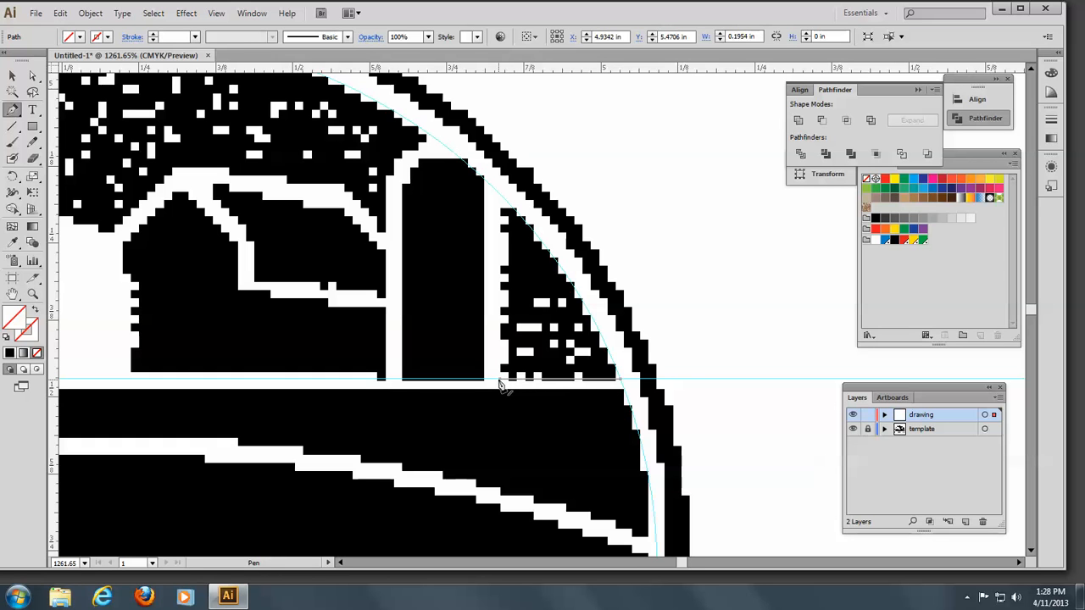
click(498, 380)
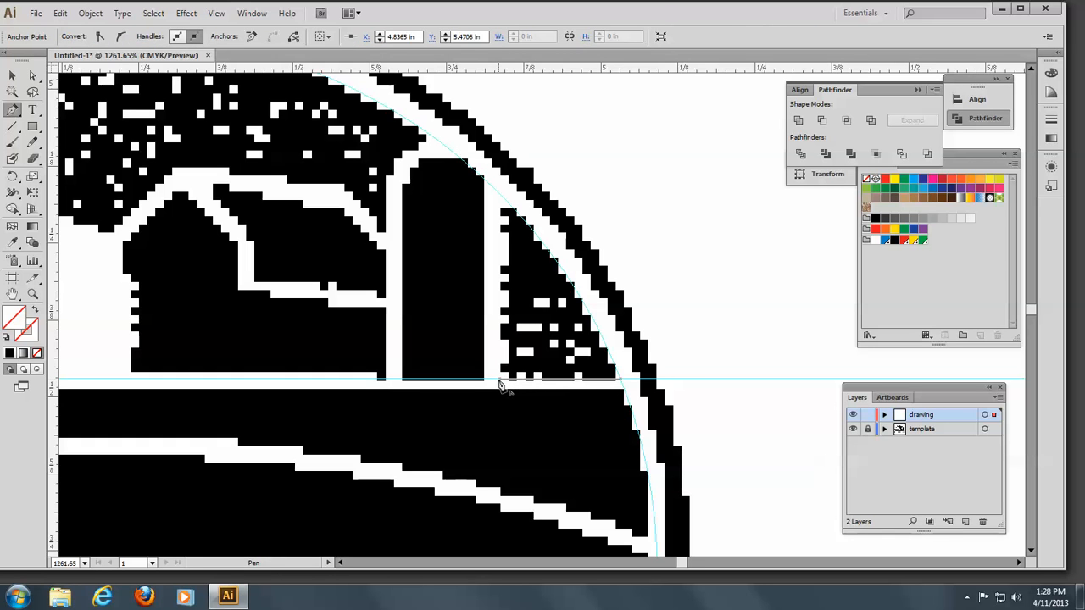
click(499, 195)
click(501, 196)
drag(502, 199, 523, 218)
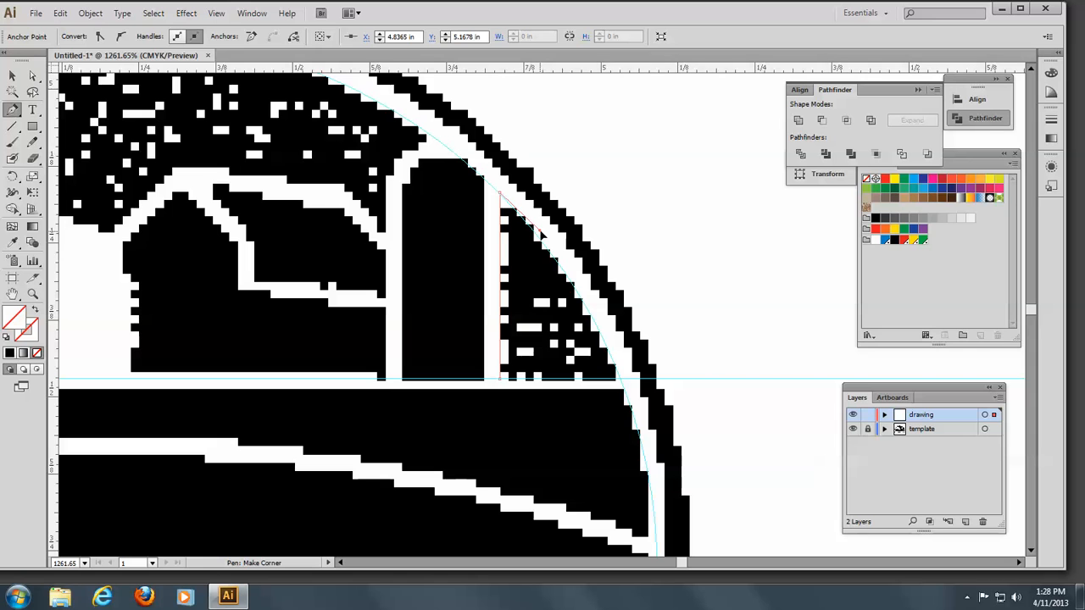
drag(542, 237, 543, 238)
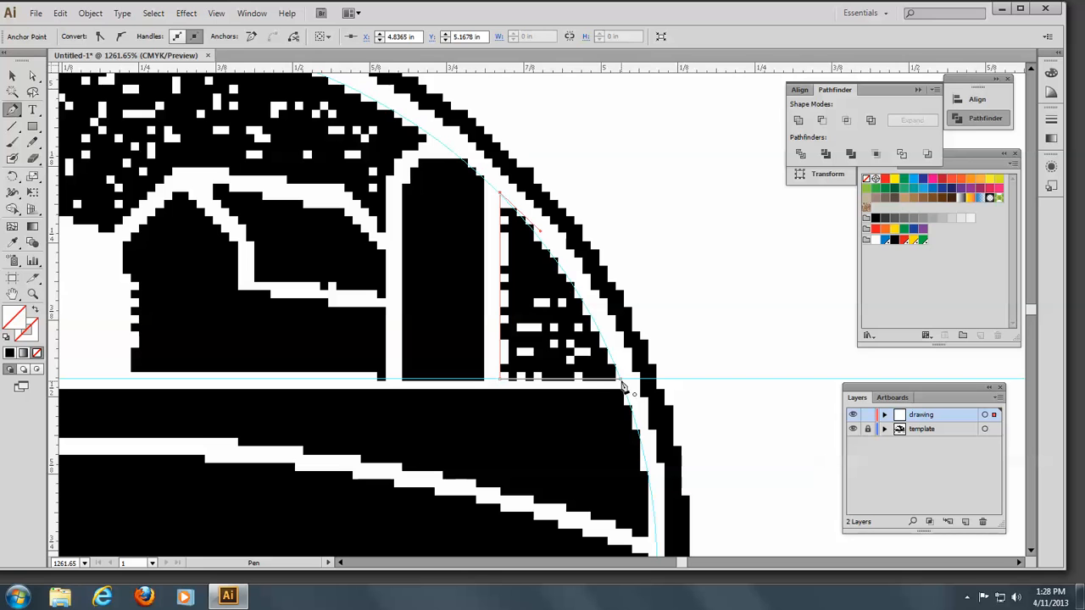
Close the path at its starting point on the guide, curving the last segment along the inner arch
key(alt)
alt+click(619, 380)
drag(619, 383, 662, 476)
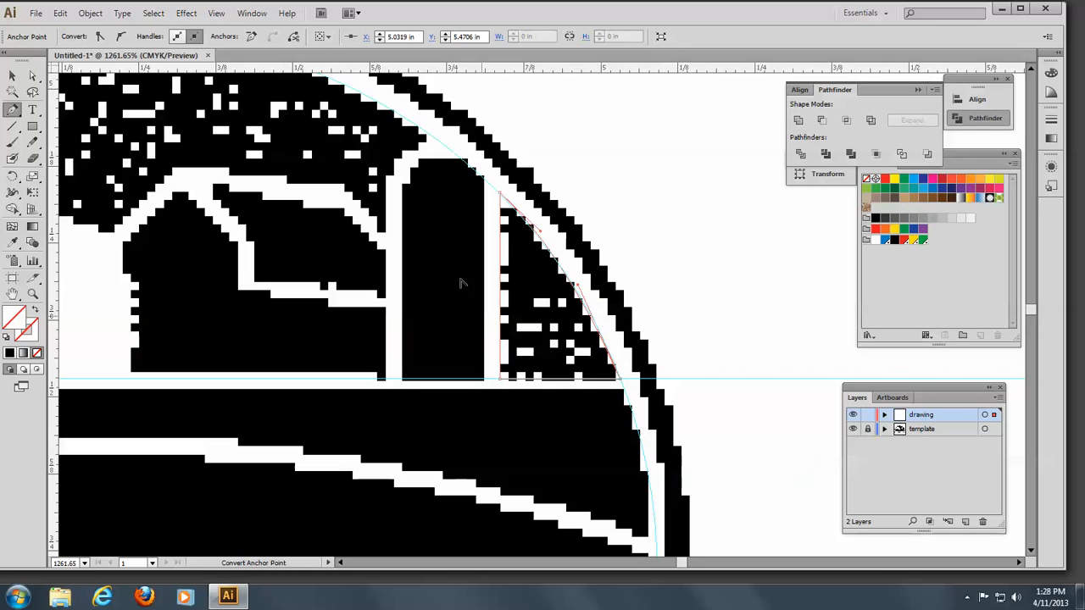
In Outline view, adjust the curve handle of the shape's lower-right anchor so its curved edge follows the inner arch, and deselect the path
click(218, 17)
mouse_move(240, 18)
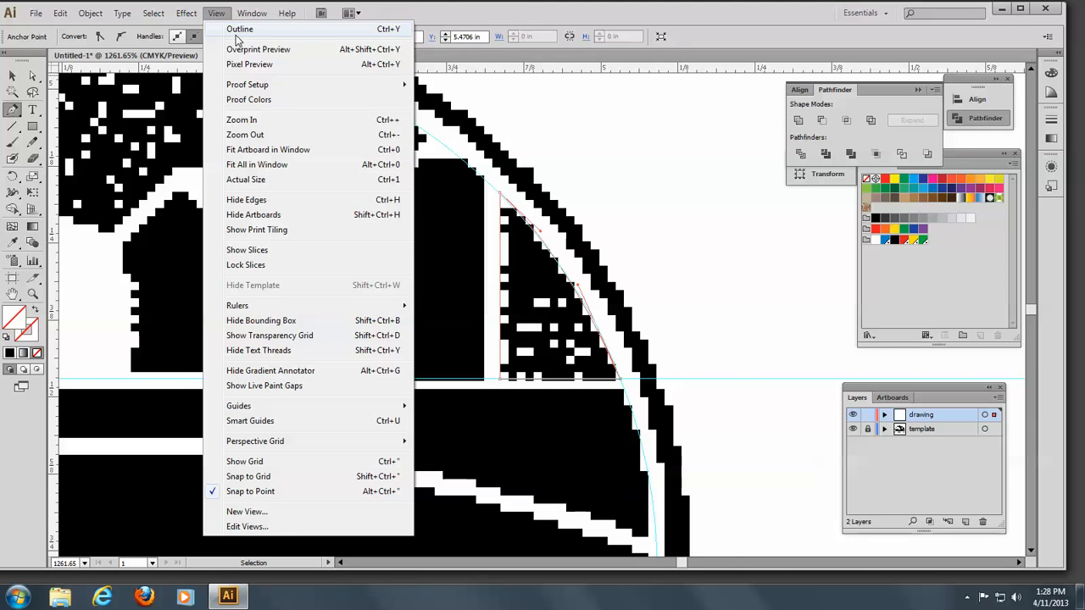
click(238, 30)
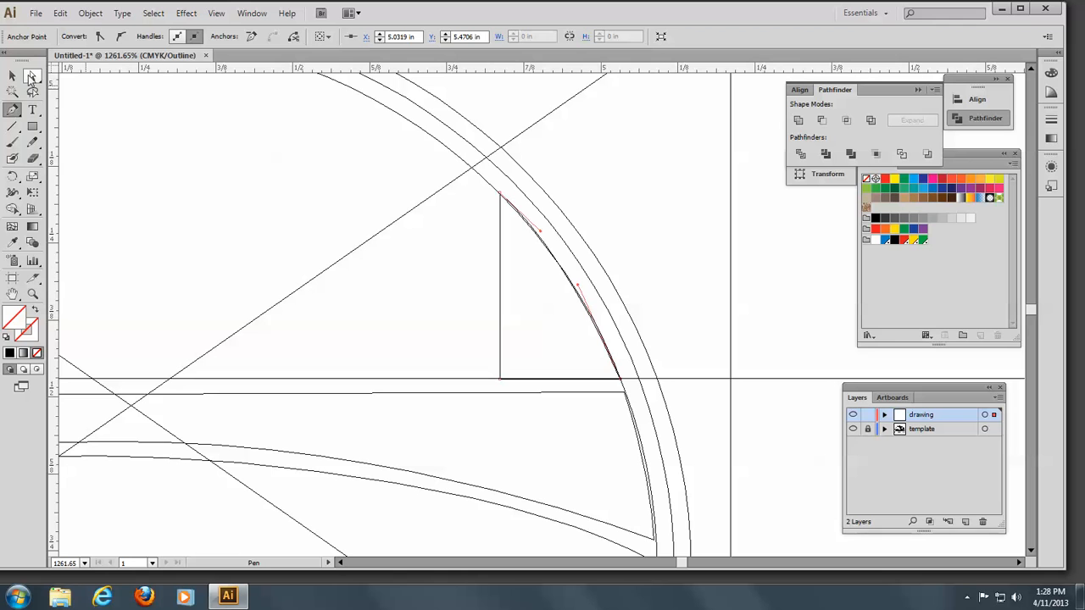
click(31, 77)
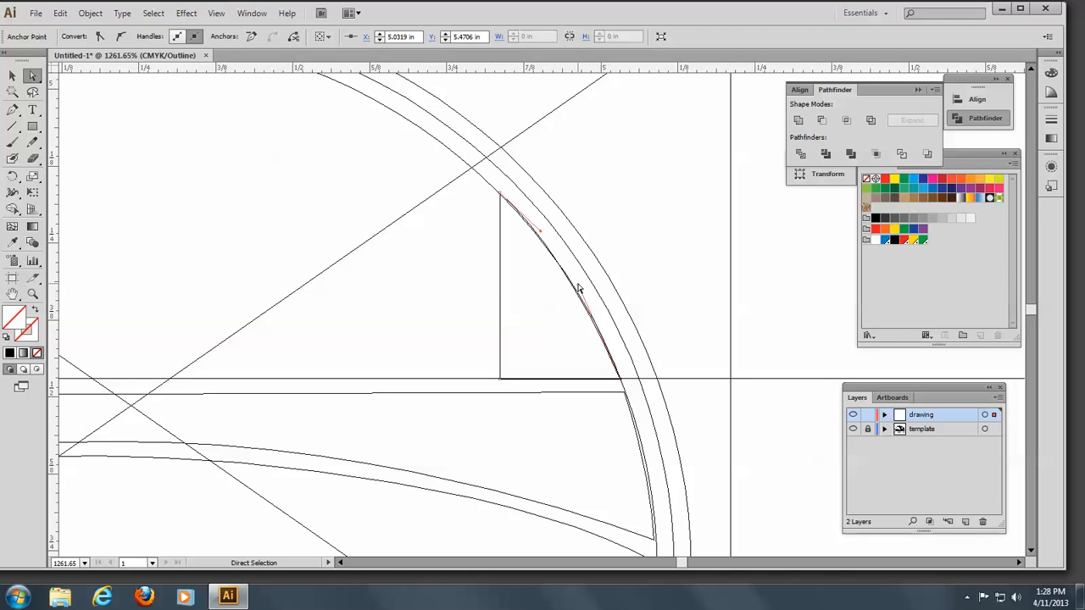
click(578, 285)
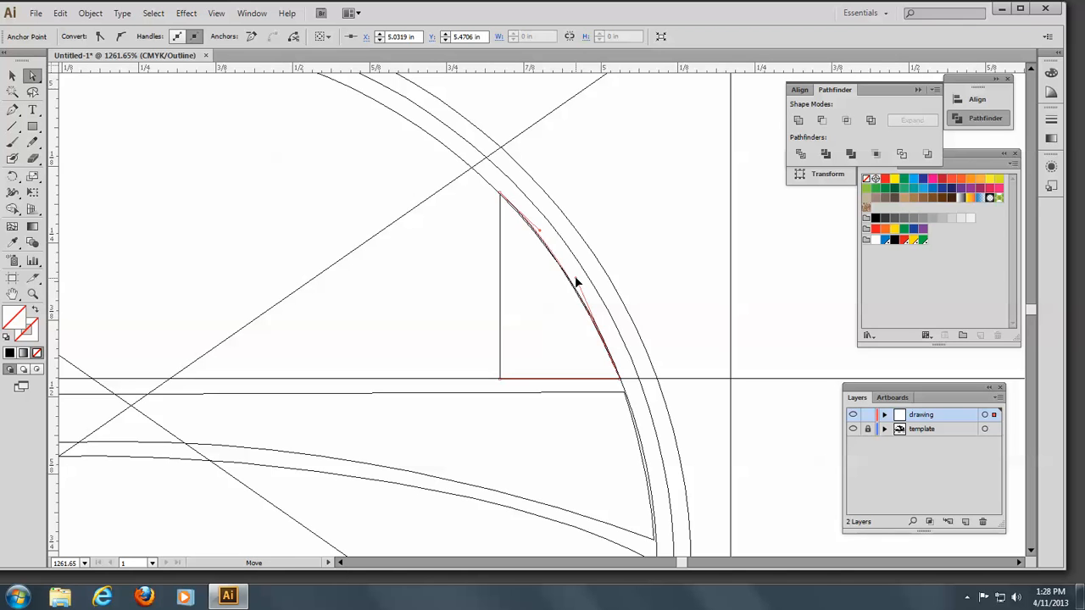
click(576, 282)
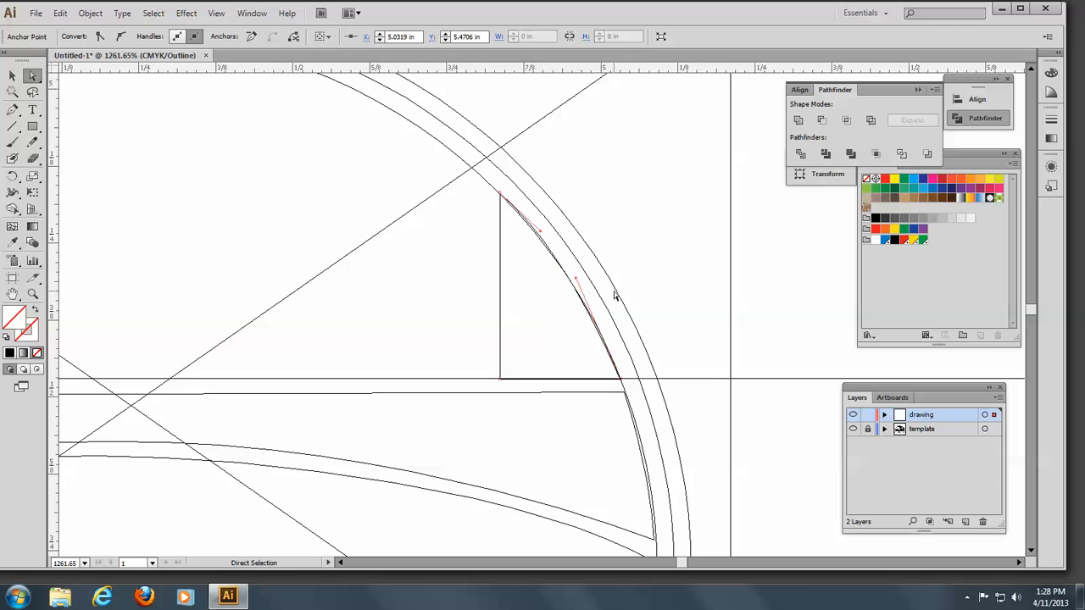
key(Left)
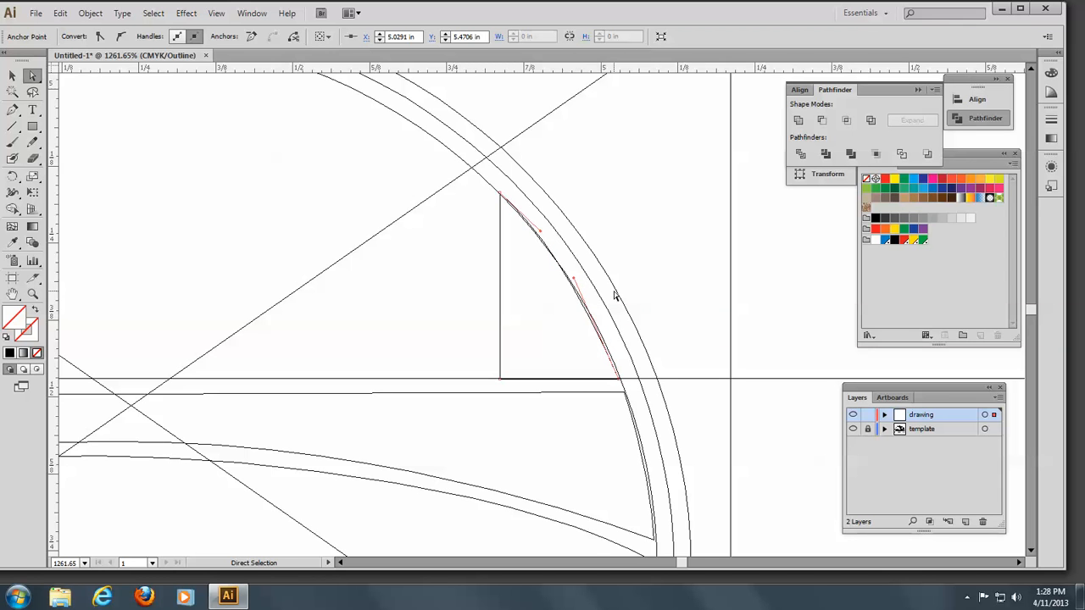
key(Right)
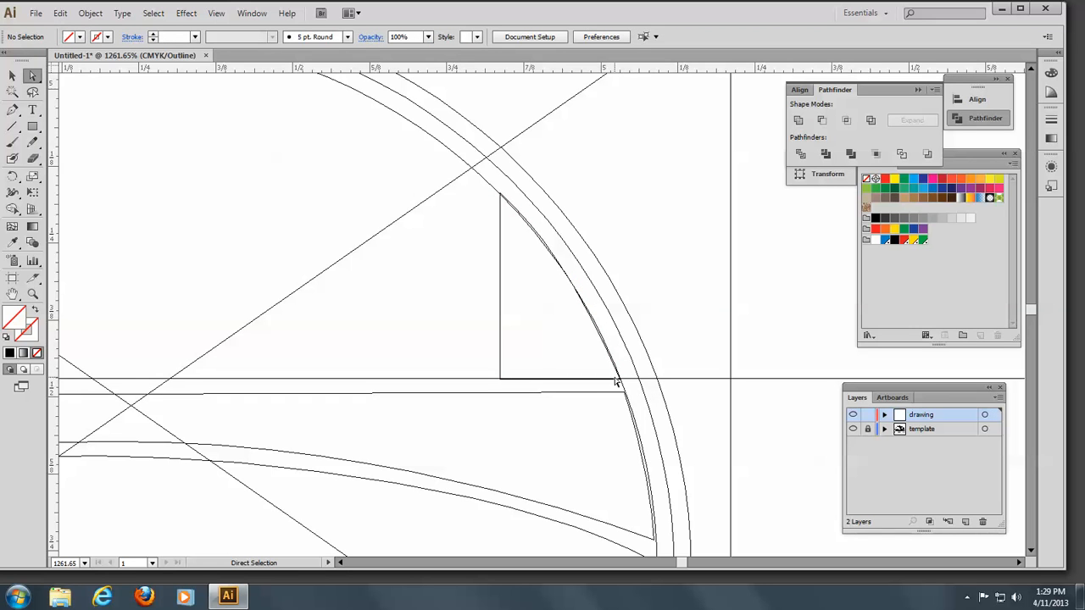
Nudge the two right-side corner anchors of the field shape below the guide to the right so its curved edge meets the inner arch
click(617, 381)
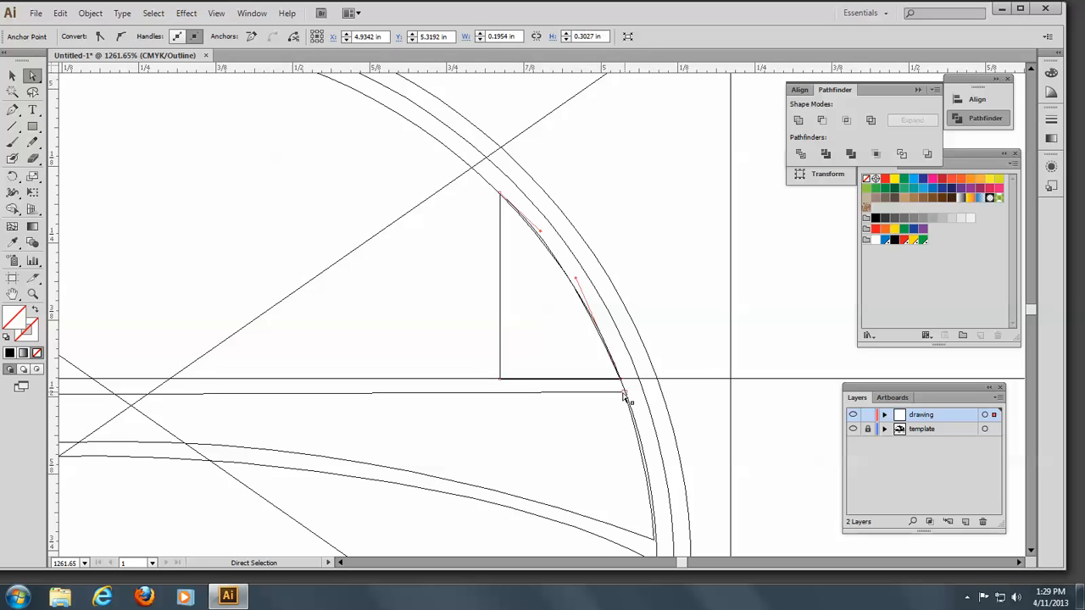
click(624, 393)
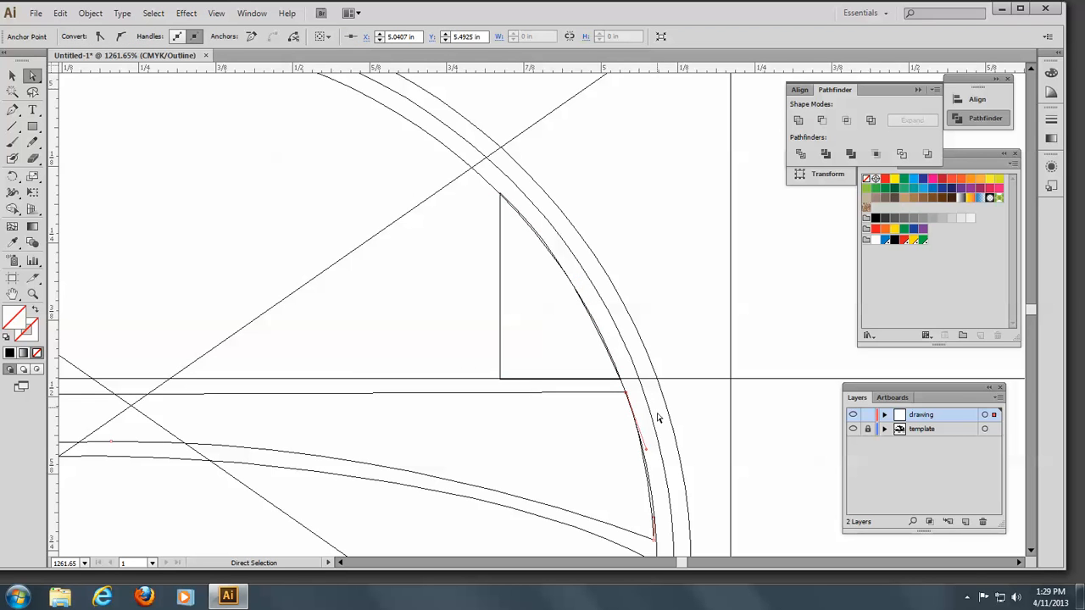
click(654, 542)
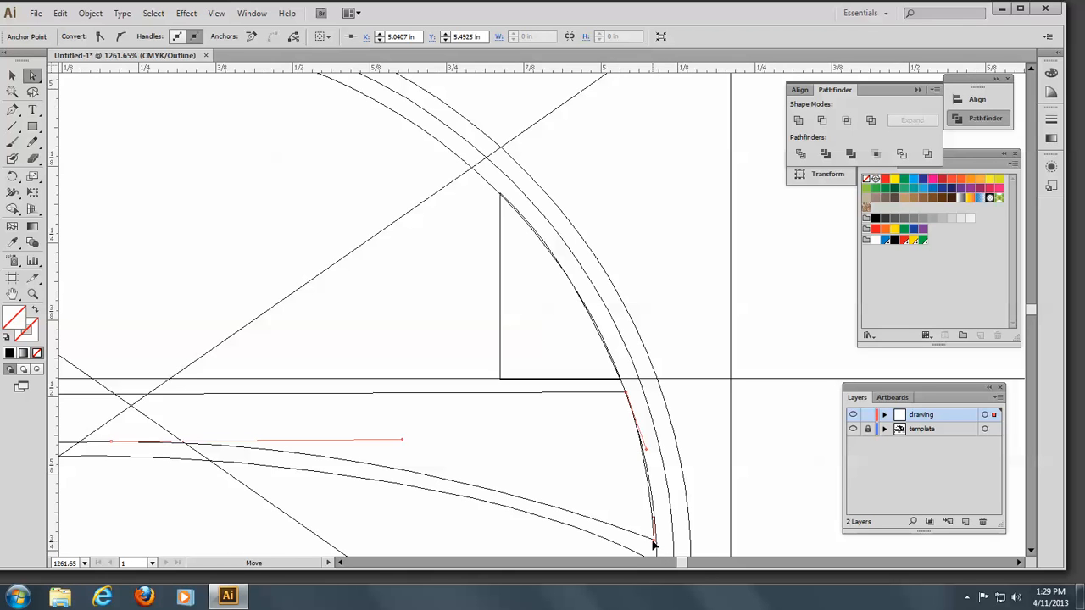
key(Right)
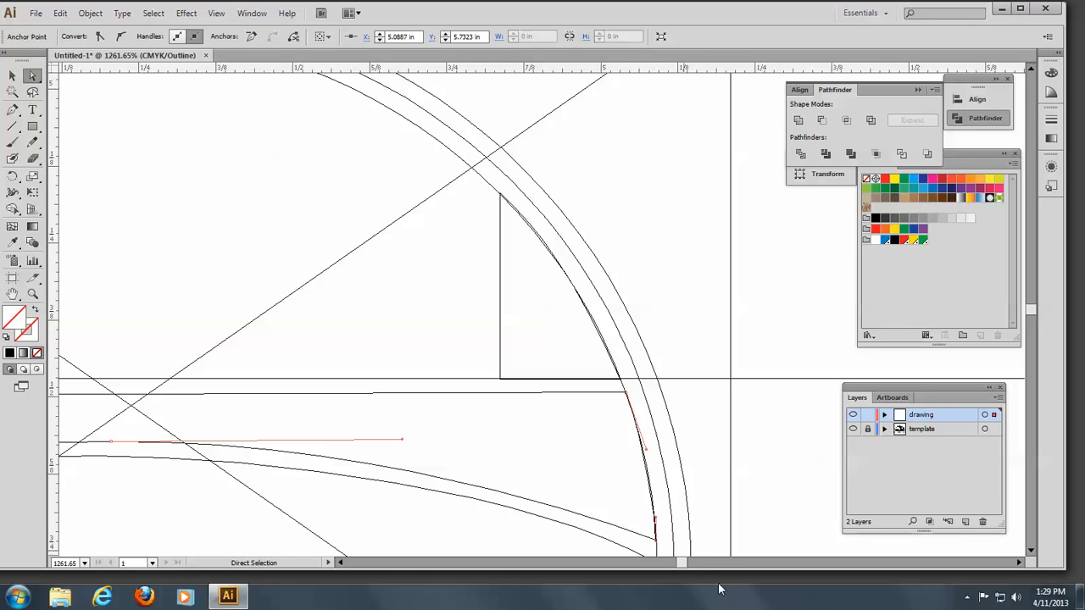
Nudge the top anchor of the sky shape right of the silo slightly down onto the inner arch, and return to Preview
click(502, 200)
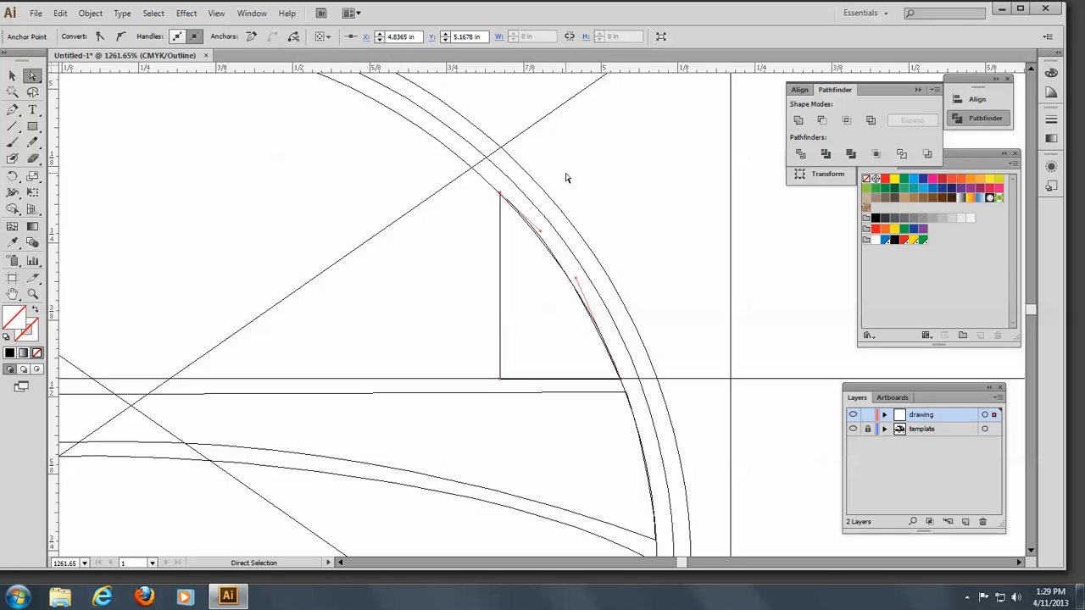
key(Down)
click(216, 12)
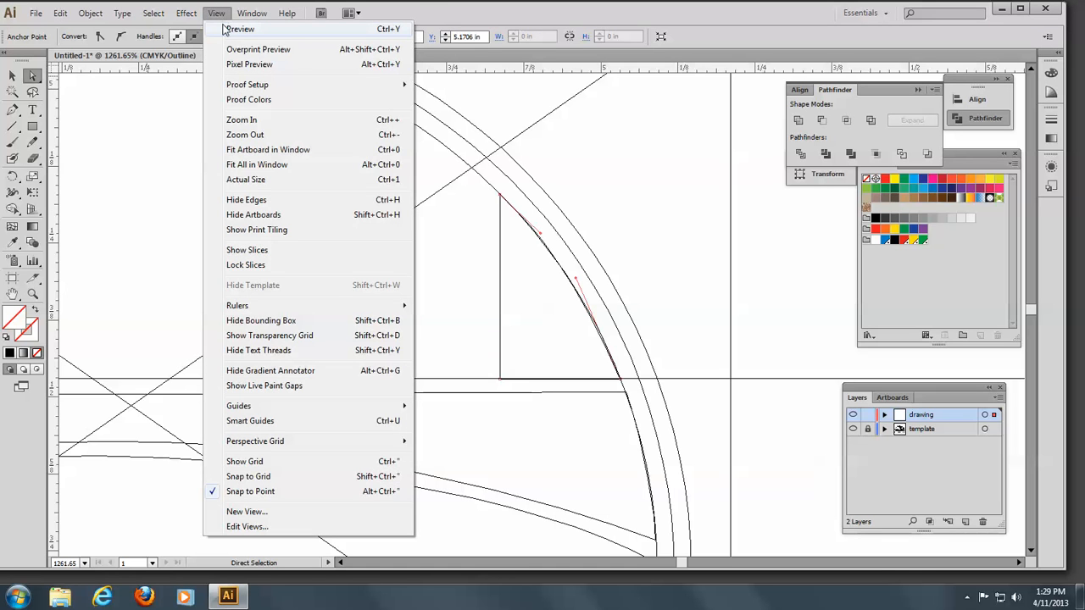
click(227, 33)
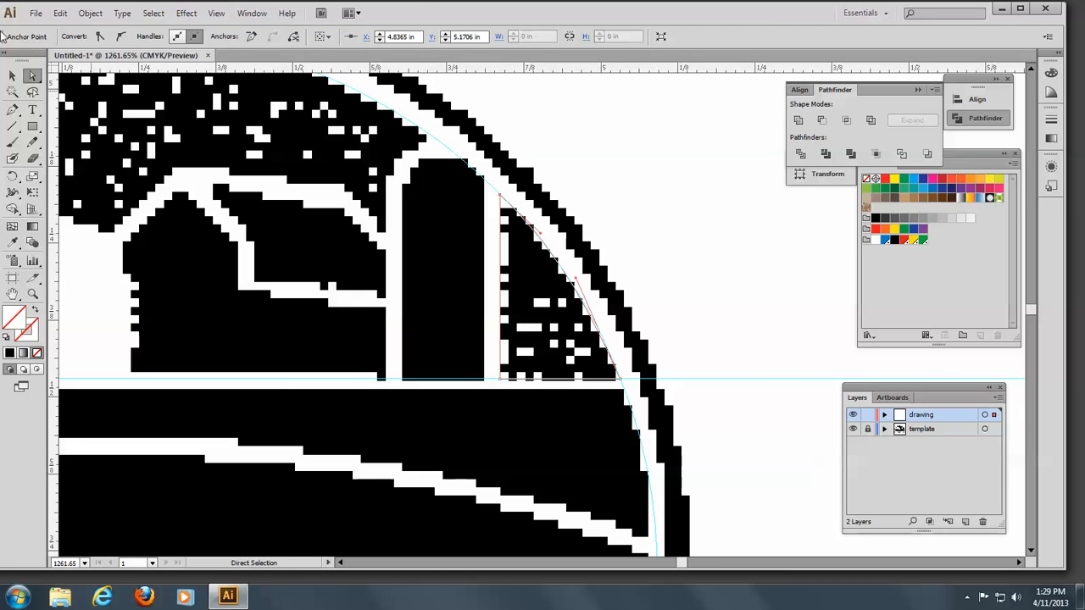
click(11, 109)
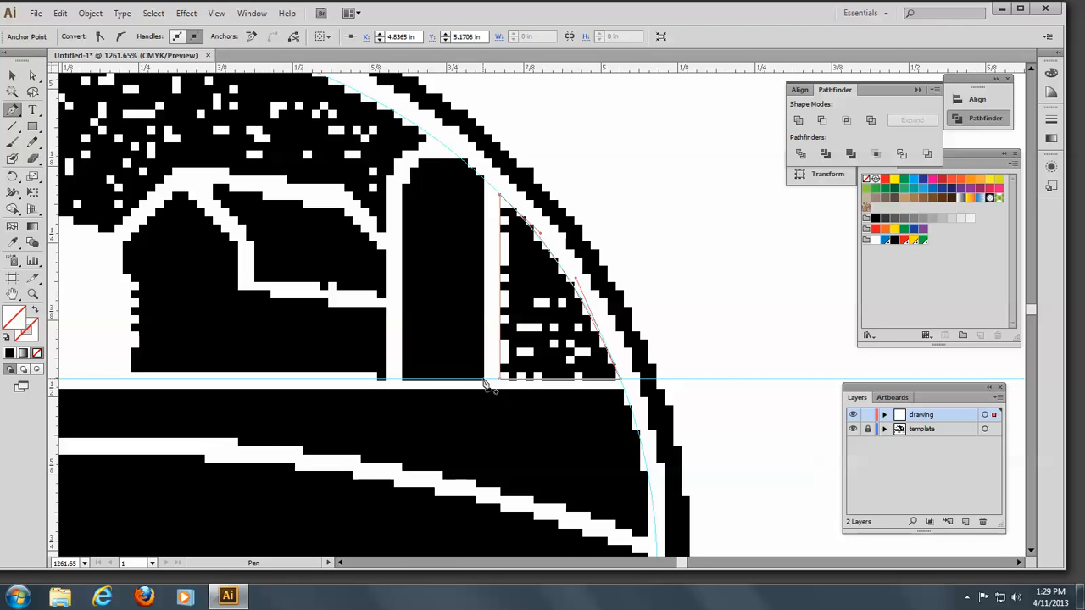
key(alt)
click(404, 382)
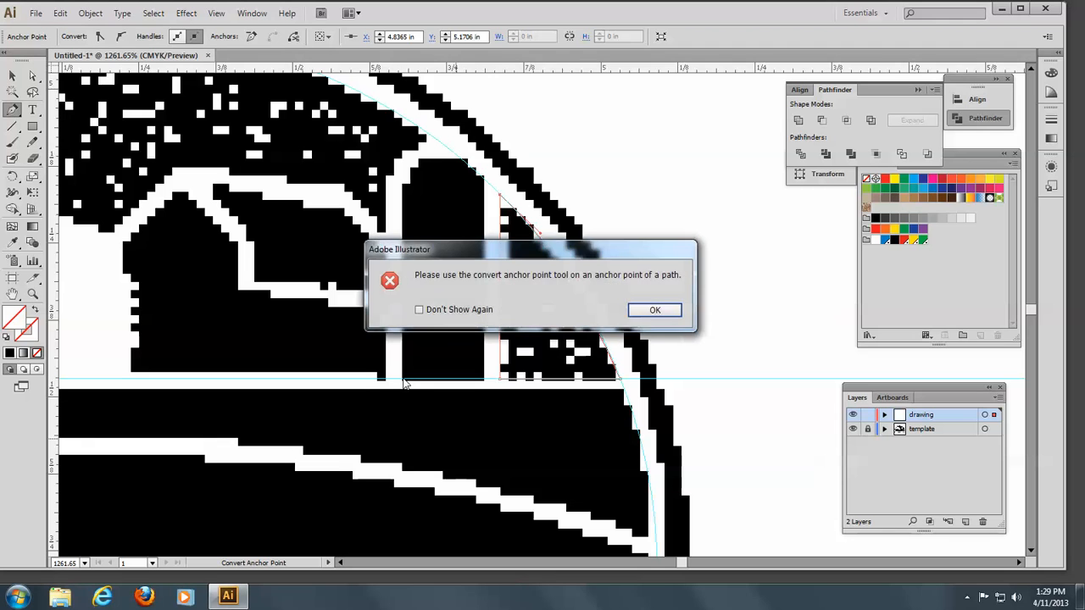
click(651, 311)
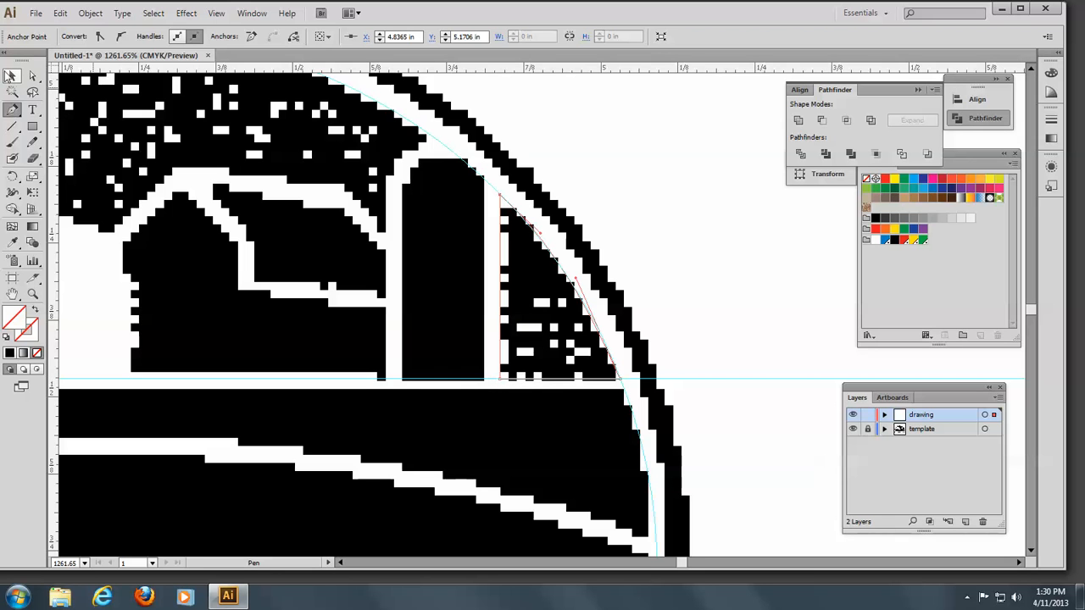
Deselect the sky shape and draw the silo's straight base with the Pen along the guide, about 0.13 in long from right to left
click(12, 75)
click(746, 204)
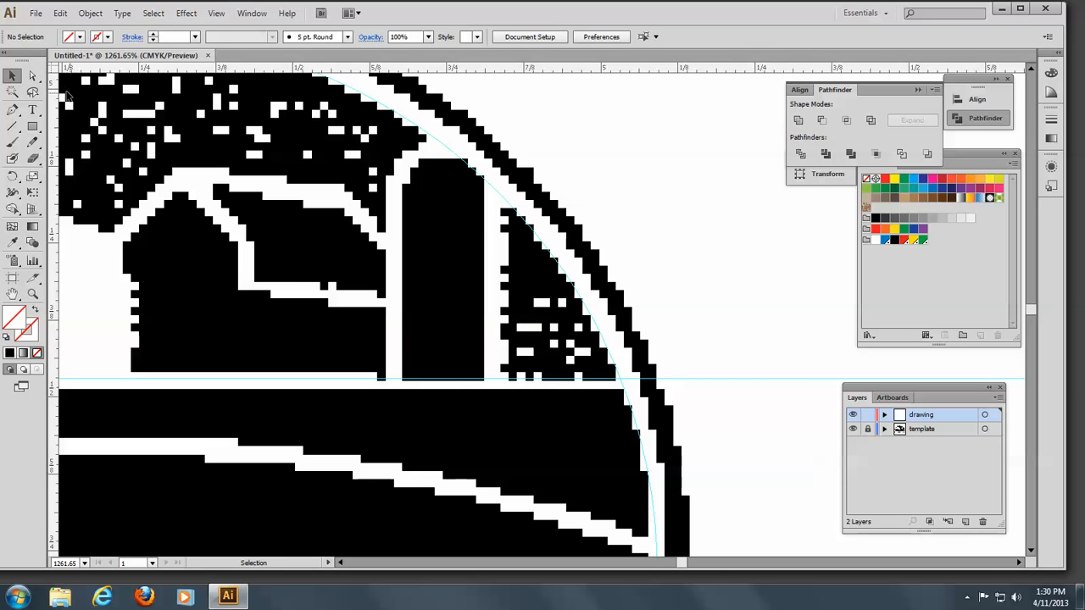
click(12, 110)
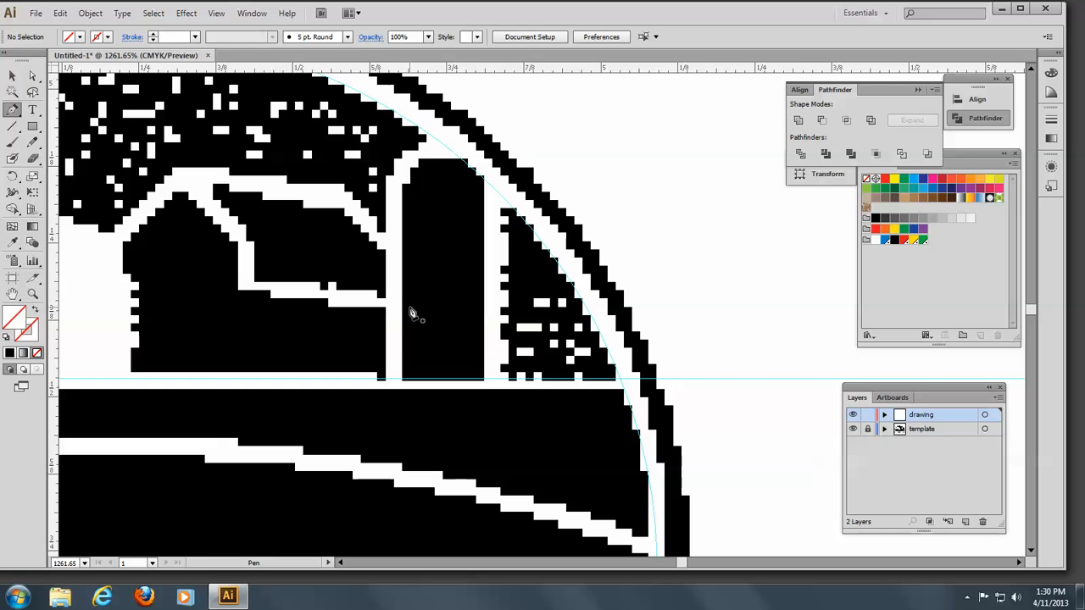
click(486, 383)
click(485, 386)
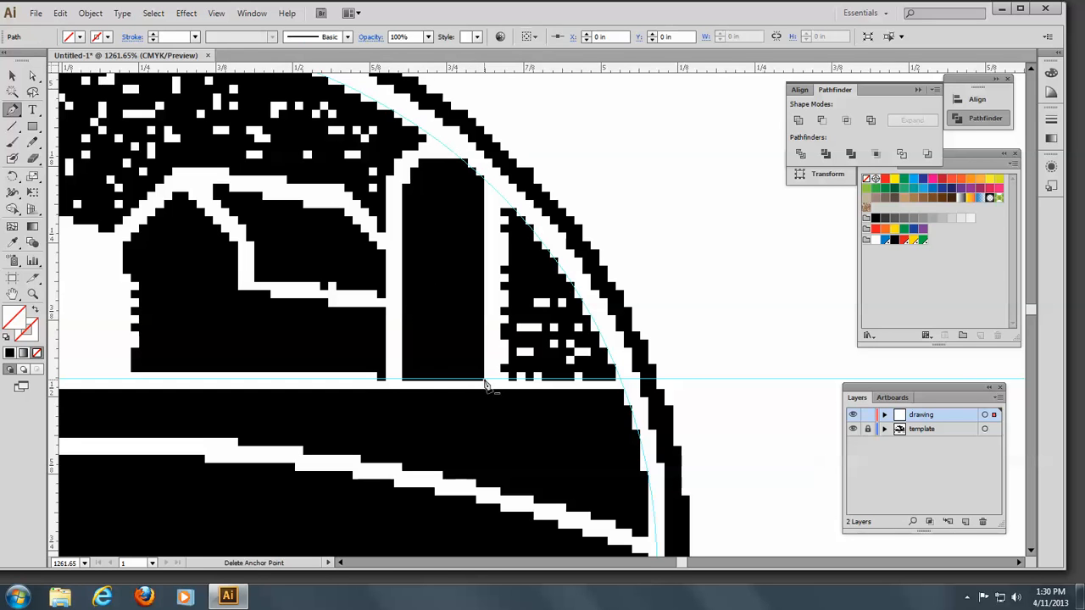
click(402, 382)
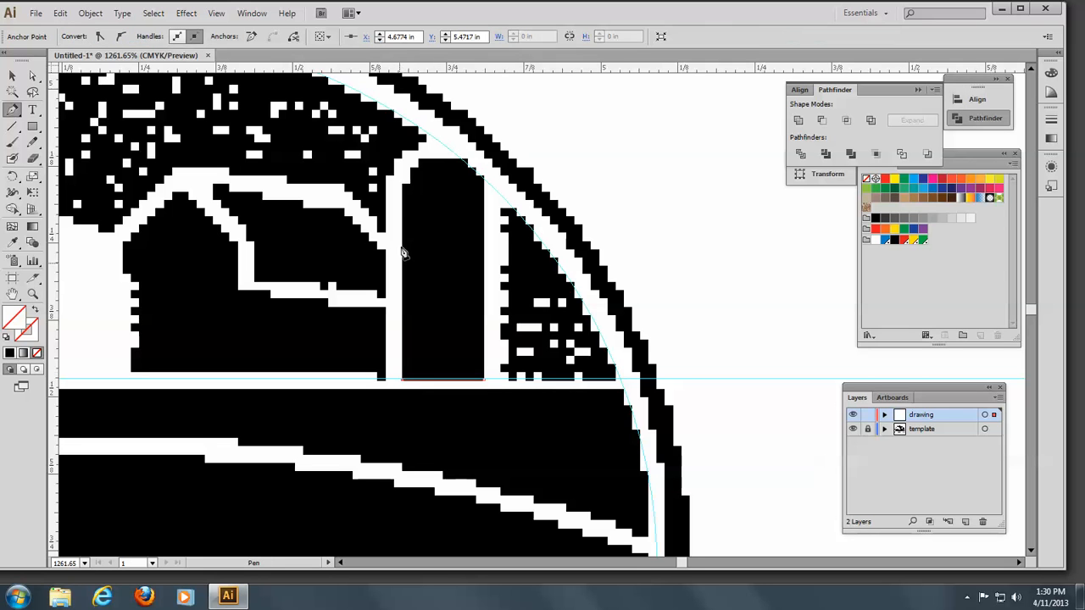
Continue the silo path up its left side, over a rounded top and down the right side, closing it about 0.36 in tall
click(402, 200)
drag(439, 160, 470, 168)
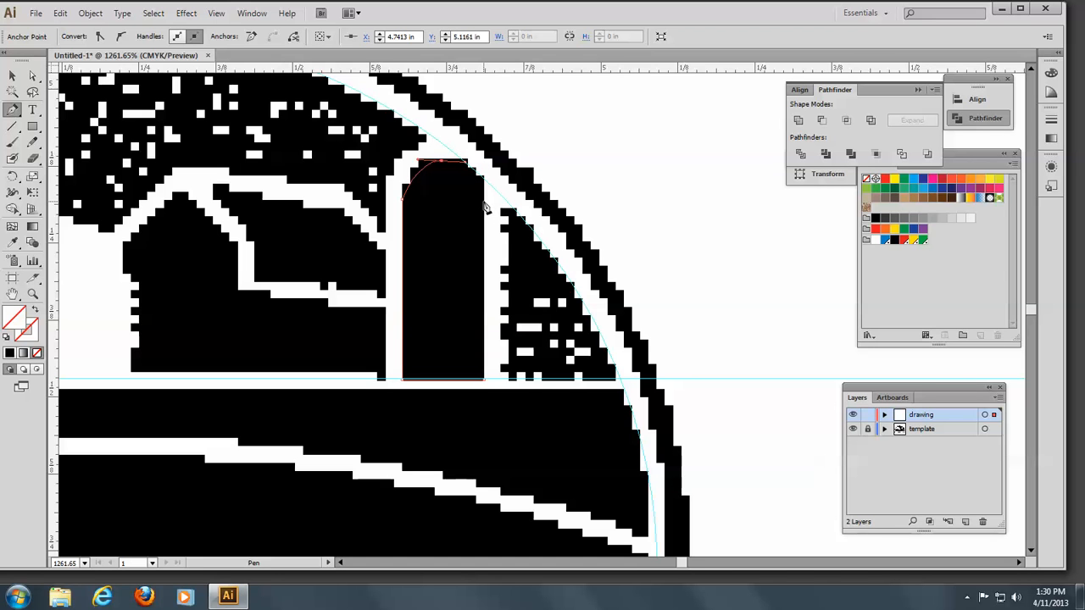
drag(486, 207, 486, 241)
key(alt)
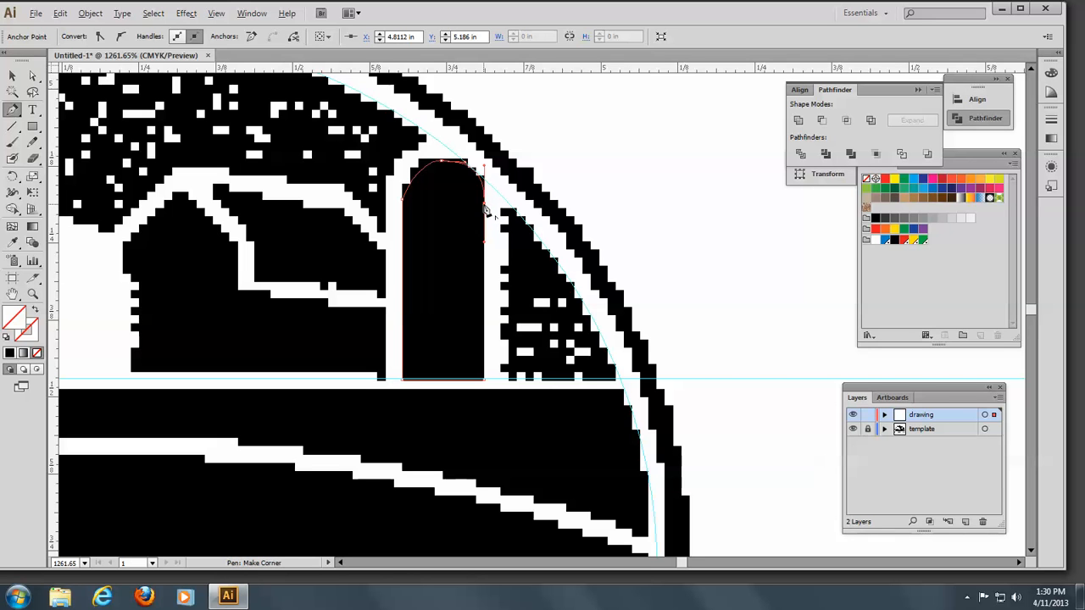
click(484, 382)
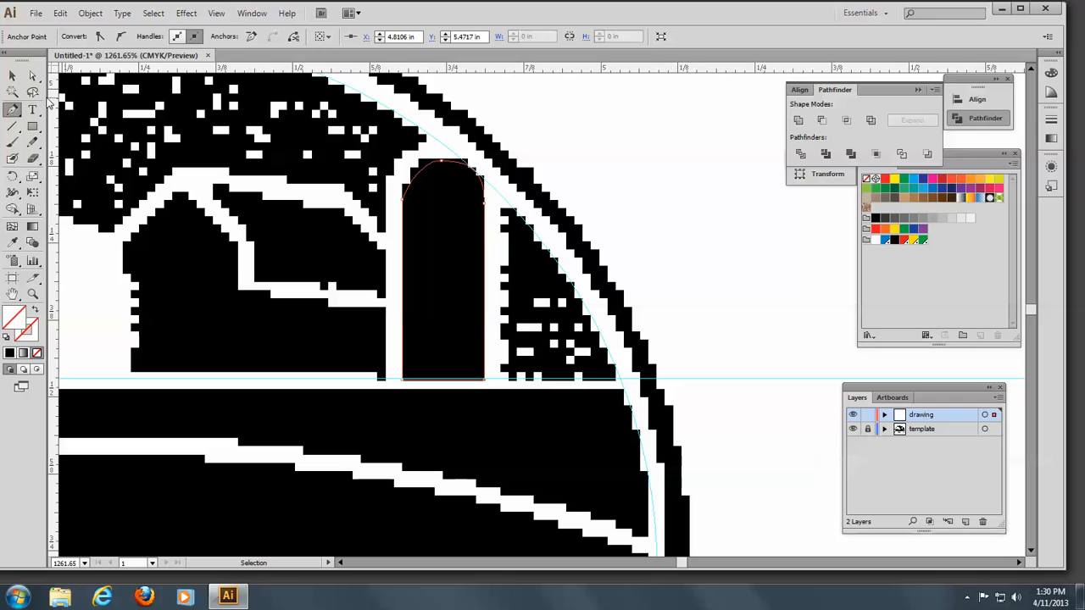
Lengthen the left curve handle of the silo's top anchor to round the dome more fully, and deselect the path in Outline view
click(32, 75)
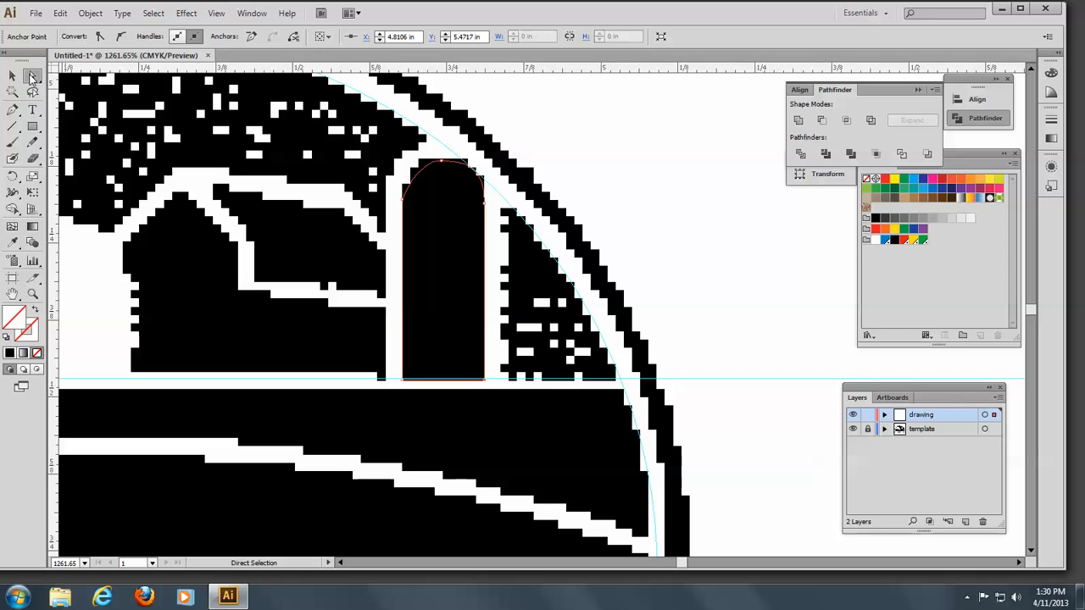
click(447, 168)
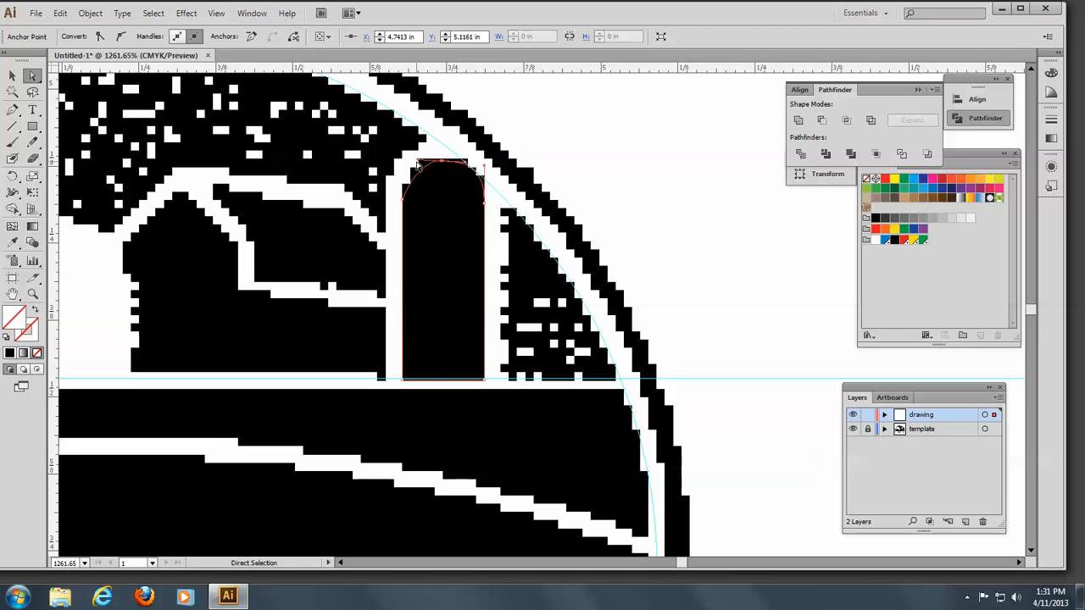
drag(417, 160, 406, 163)
click(214, 15)
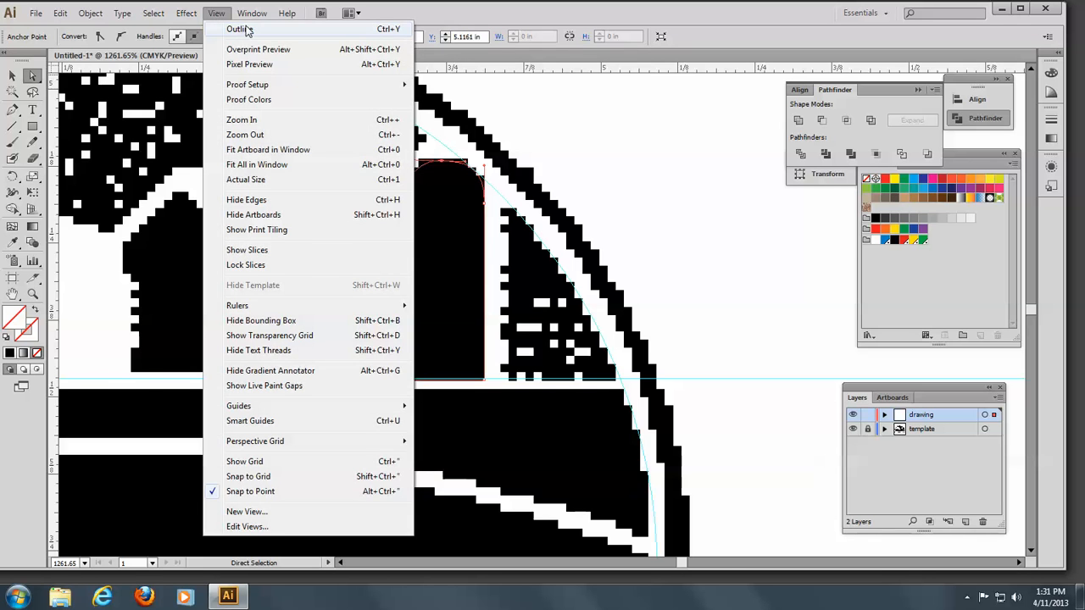
click(246, 29)
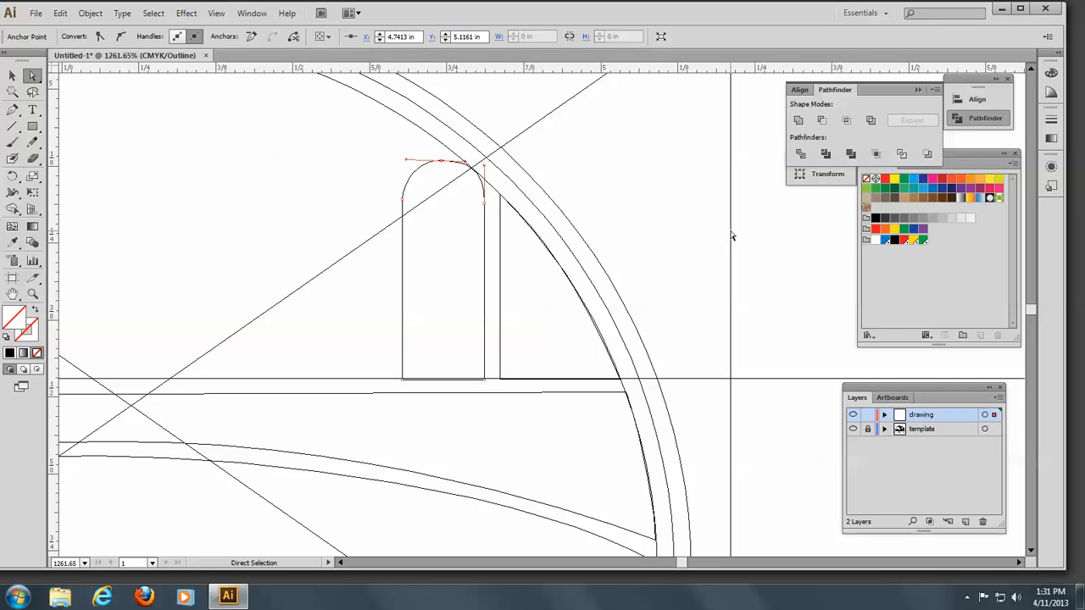
click(572, 286)
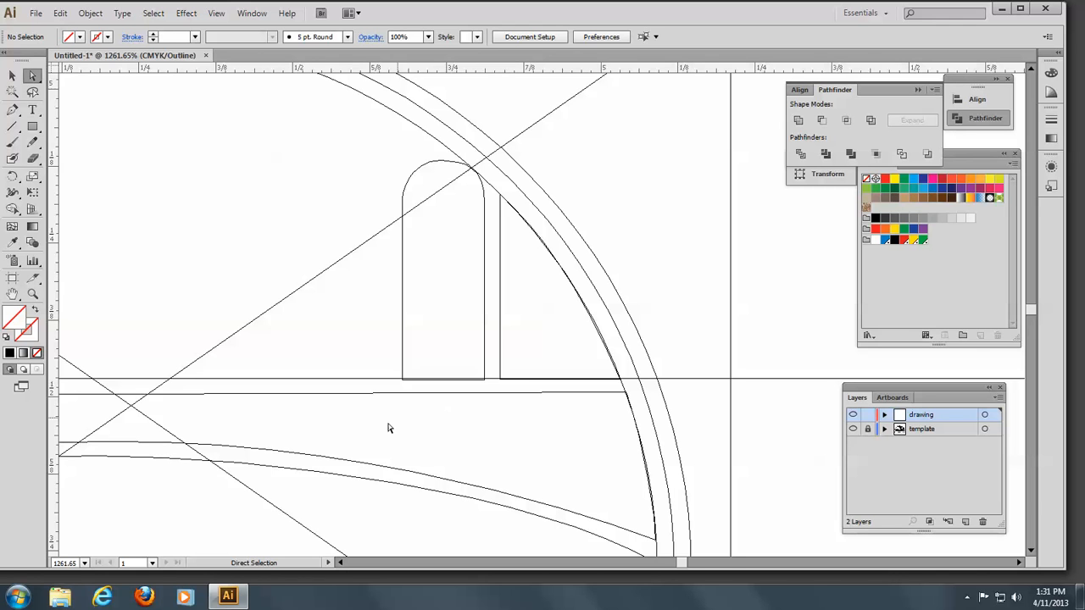
Nudge the silo's two bottom anchors together slightly up onto the guide, return to Preview and deselect the path
click(403, 380)
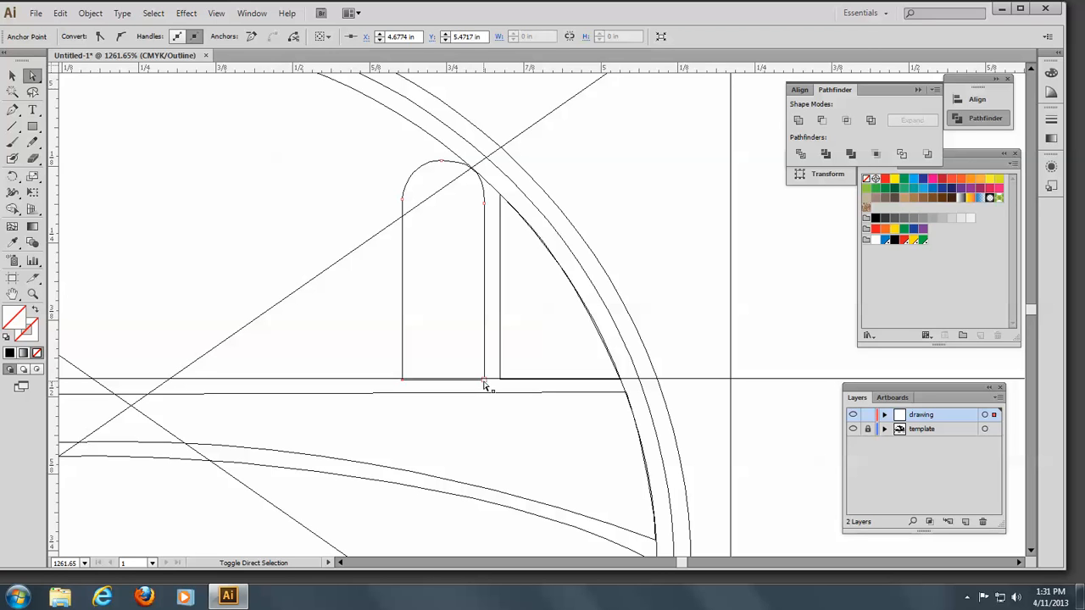
click(485, 383)
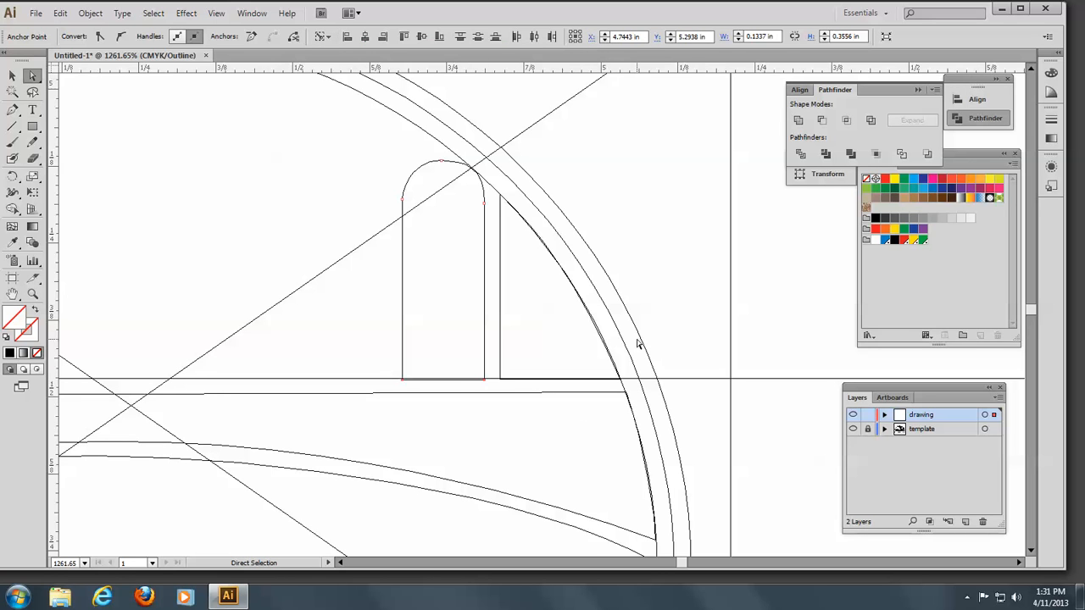
key(Up)
click(216, 14)
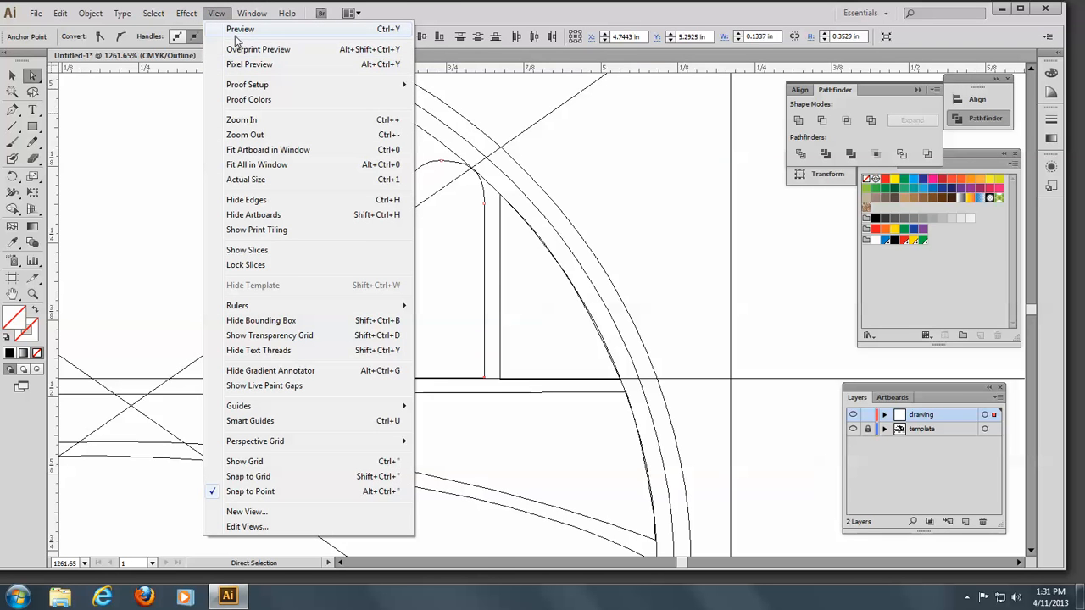
click(241, 30)
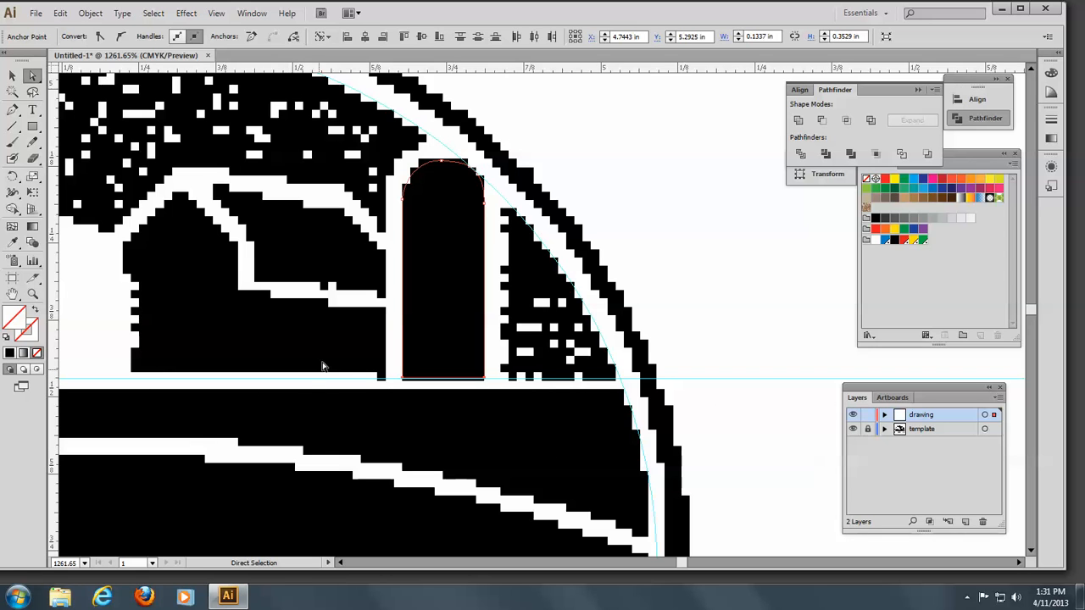
click(10, 77)
click(728, 180)
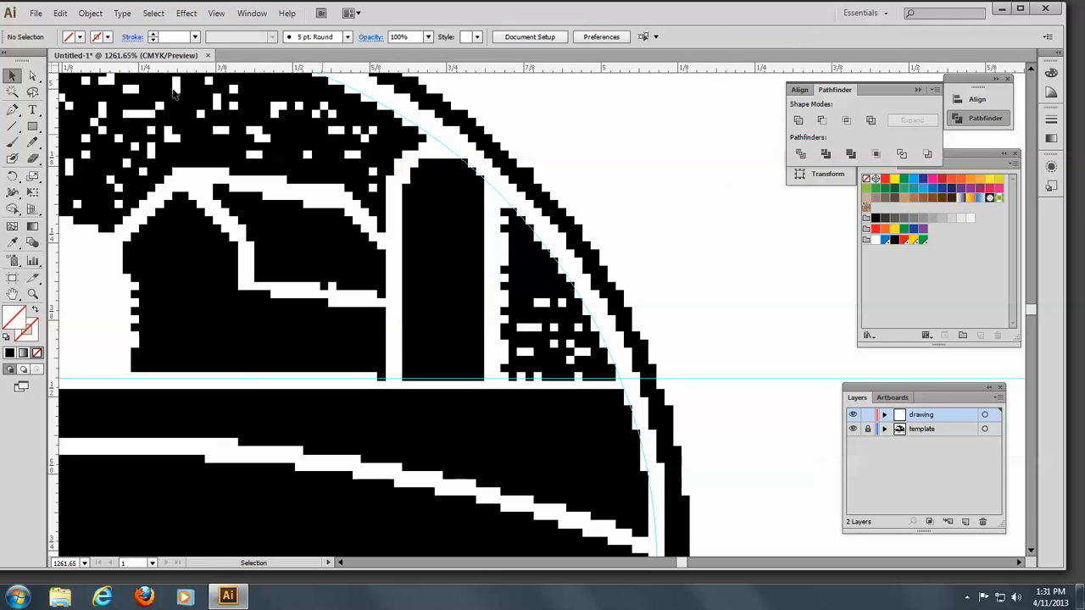
Start the barn outline with the Pen: base along the guide, notched left wall, and left roof slope up to the peak
click(12, 110)
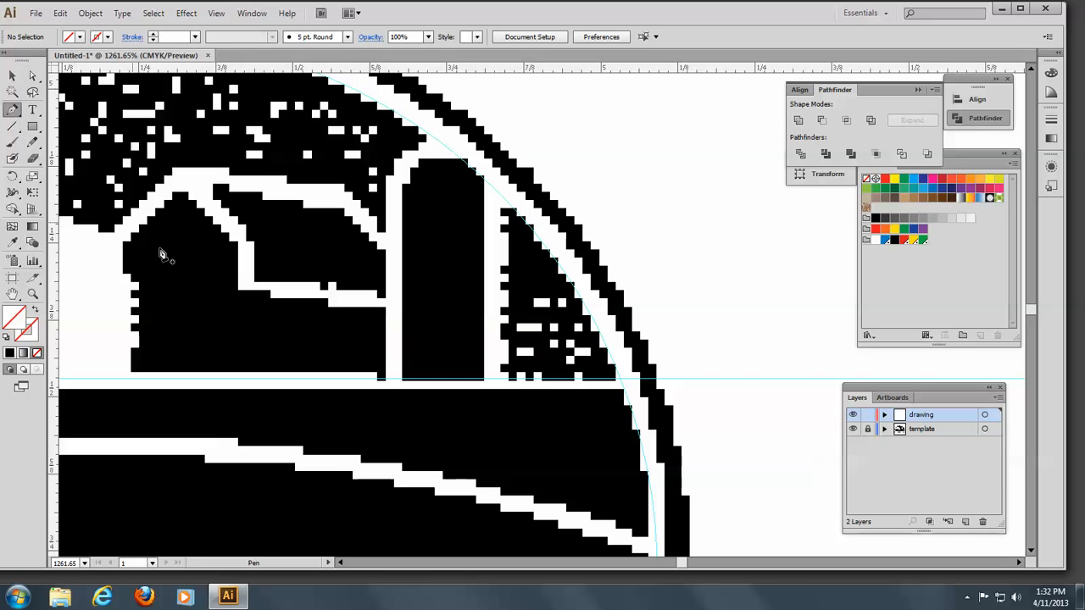
click(383, 380)
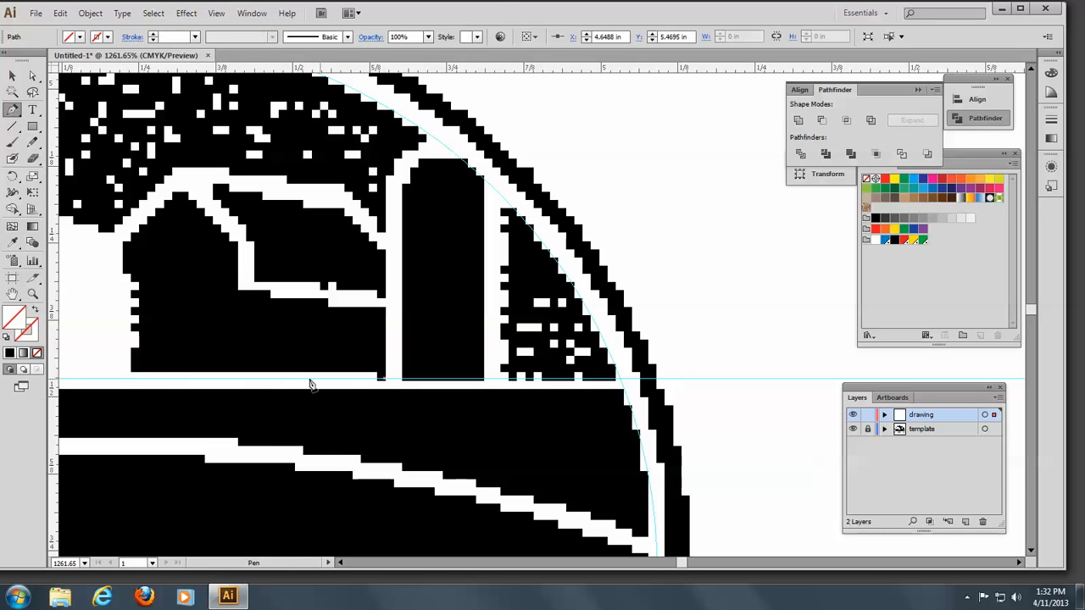
click(129, 379)
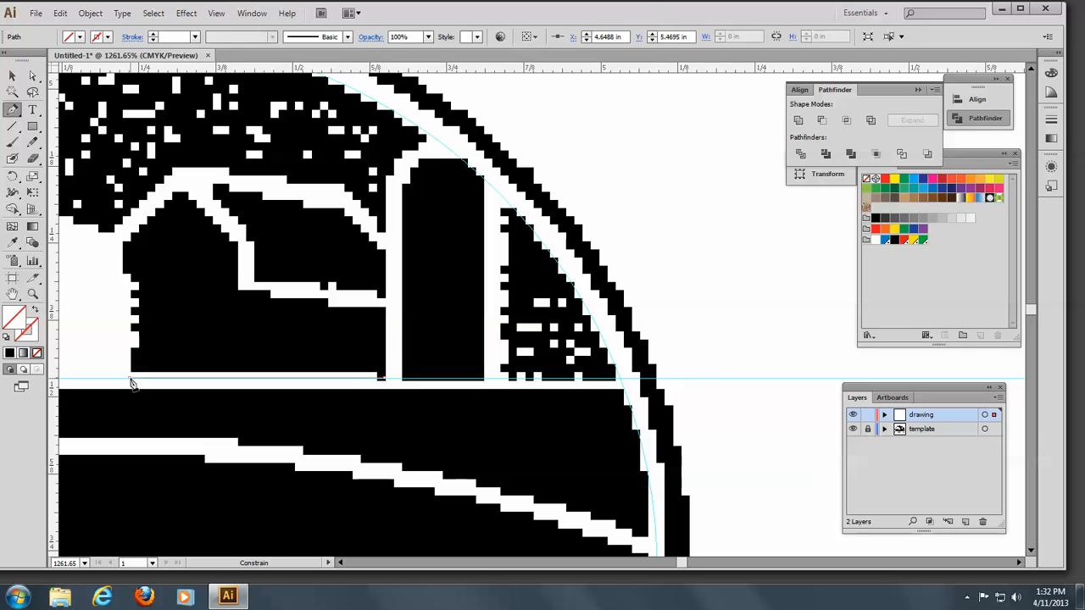
click(131, 280)
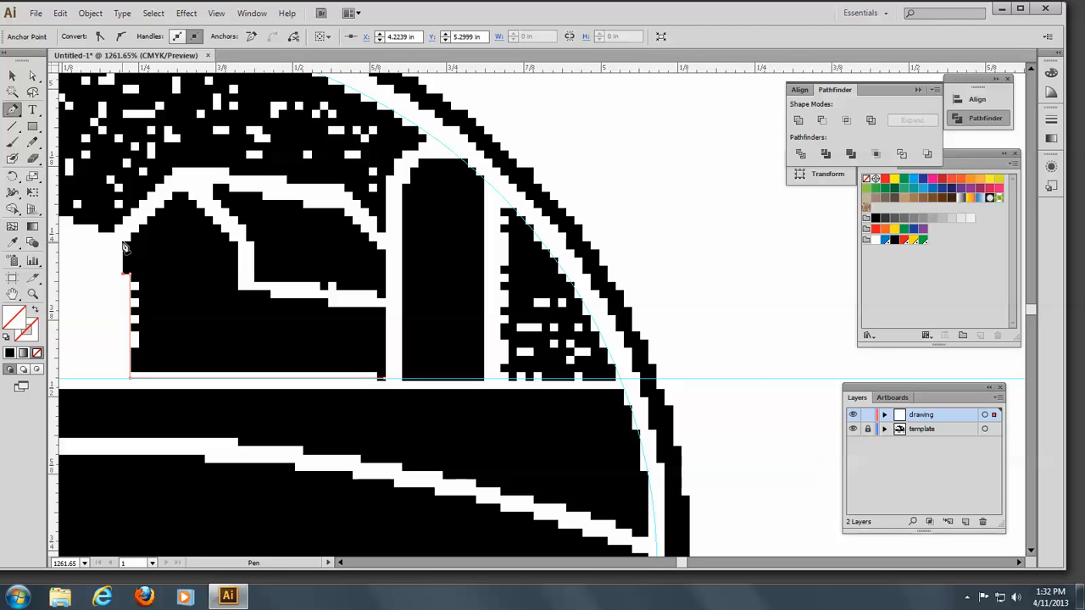
click(123, 242)
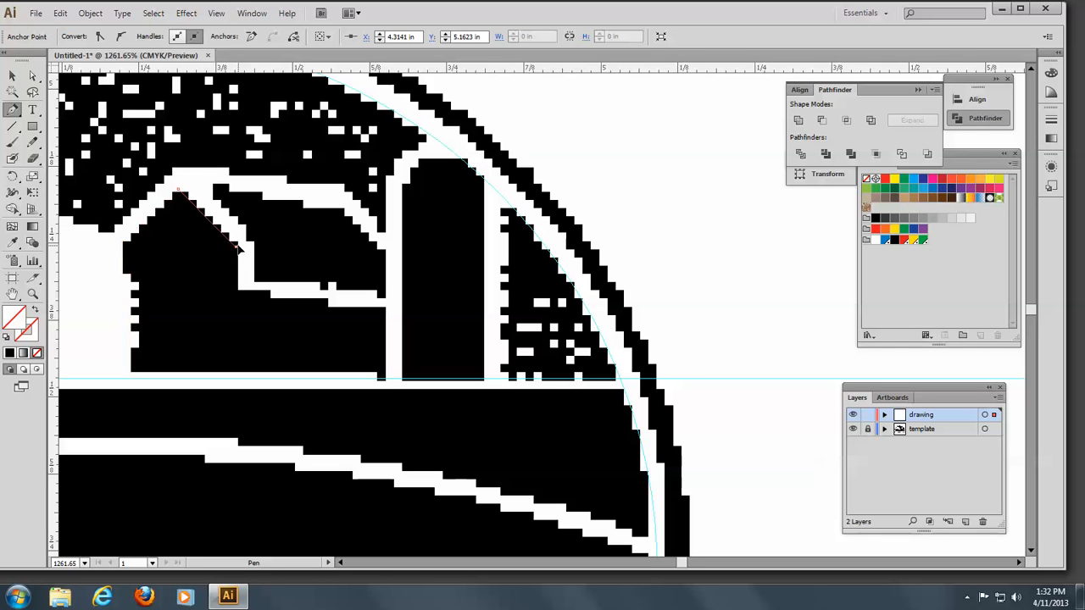
Continue the barn outline down the right roof slope and along the lower annex's top, and close it at the starting point on the guide
click(238, 247)
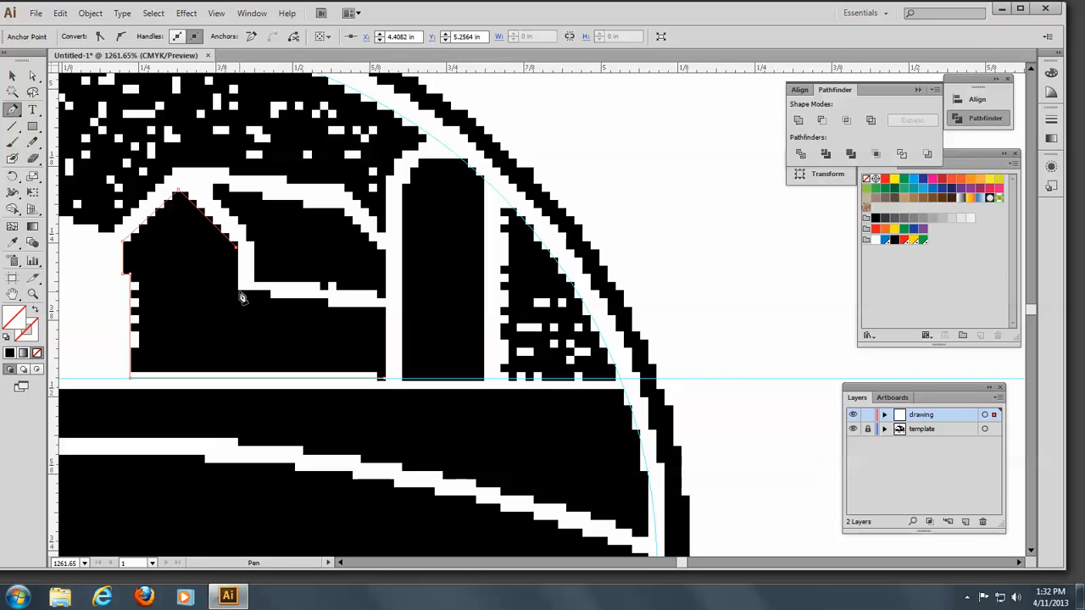
click(383, 292)
click(383, 378)
Switch to Outline view and nudge the top-right anchor of the barn's lower annex slightly to the right
click(217, 13)
click(246, 24)
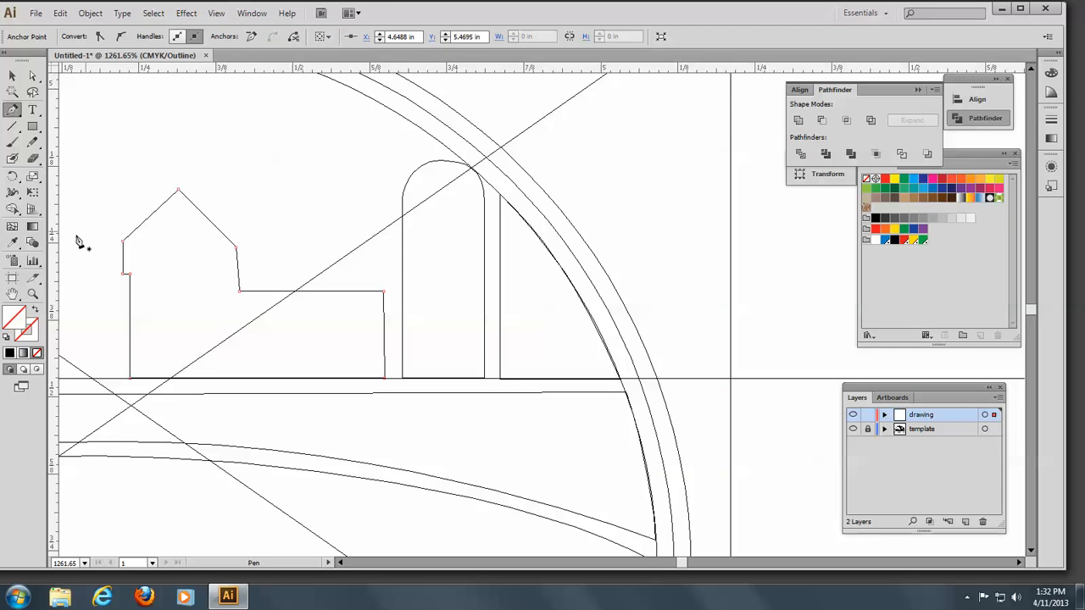
click(33, 75)
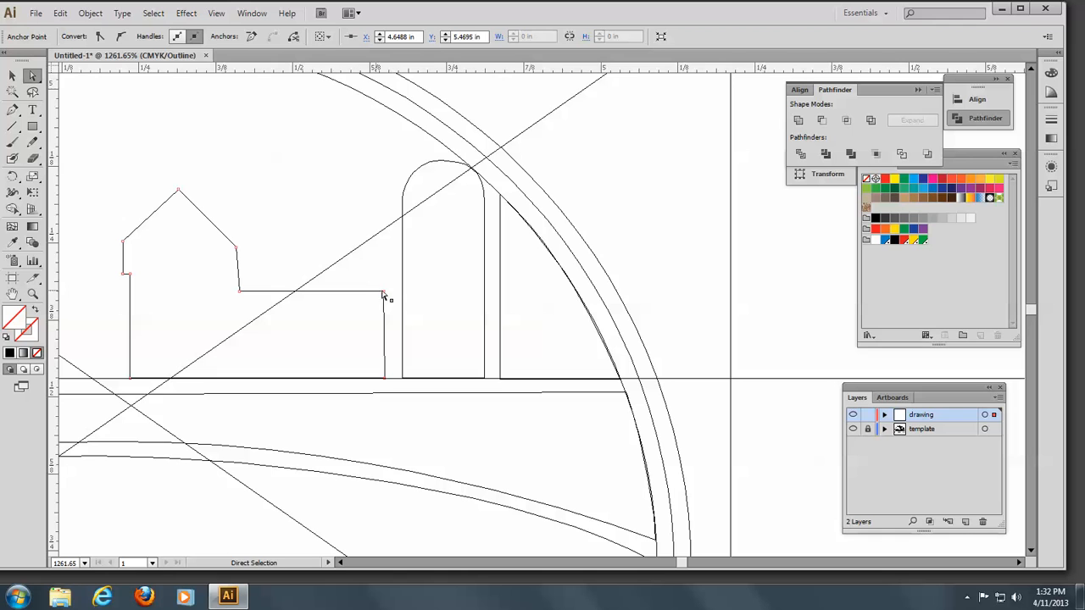
key(Right)
key(Right)
Nudge the annex's bottom-right anchor to the right, and its top-right anchor a little further, to straighten the end wall
click(383, 381)
key(Right)
key(Right)
key(Right)
key(Right)
key(Right)
click(389, 296)
key(Right)
Nudge the anchor below the barn's right roof slope rightward to make the wall vertical, return to Preview and deselect
click(237, 247)
key(Right)
key(Right)
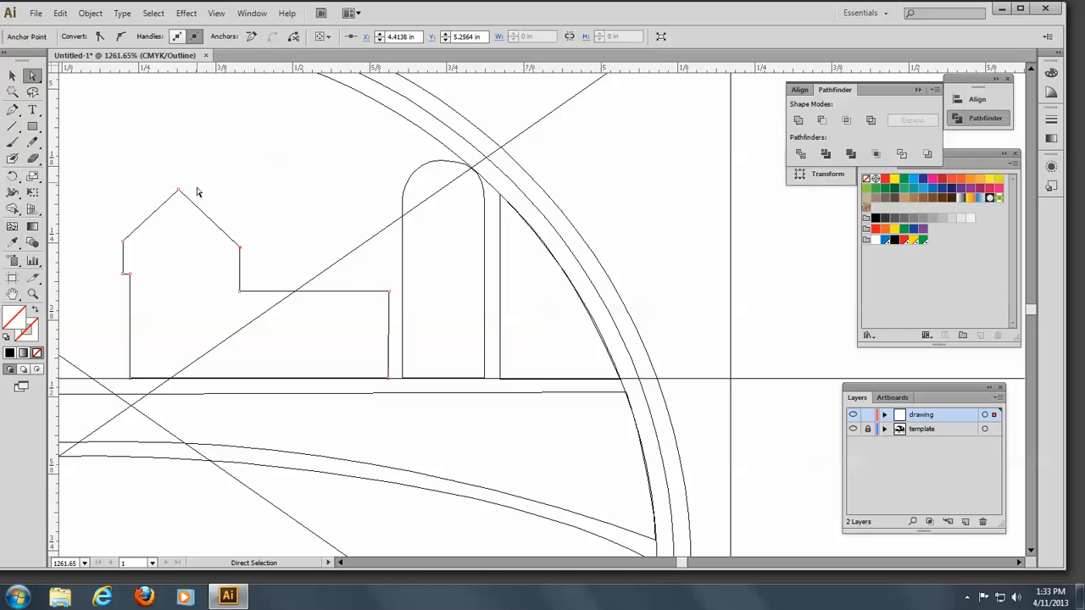
click(215, 15)
click(239, 30)
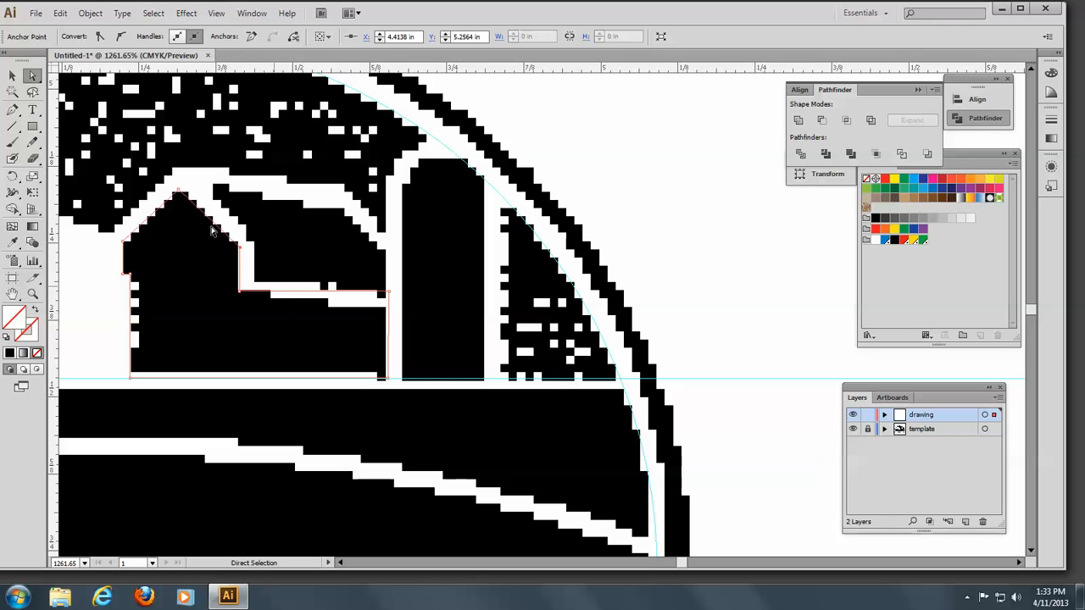
click(576, 182)
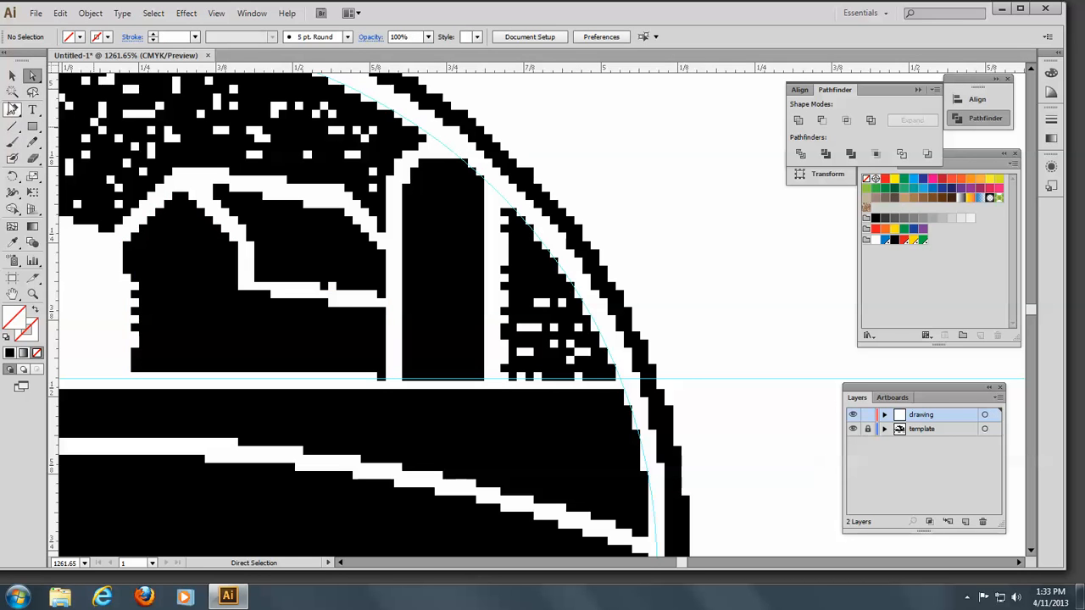
Trace the barn's side roof panel with the Pen as a closed six-point shape between the front gable and the silo
click(13, 110)
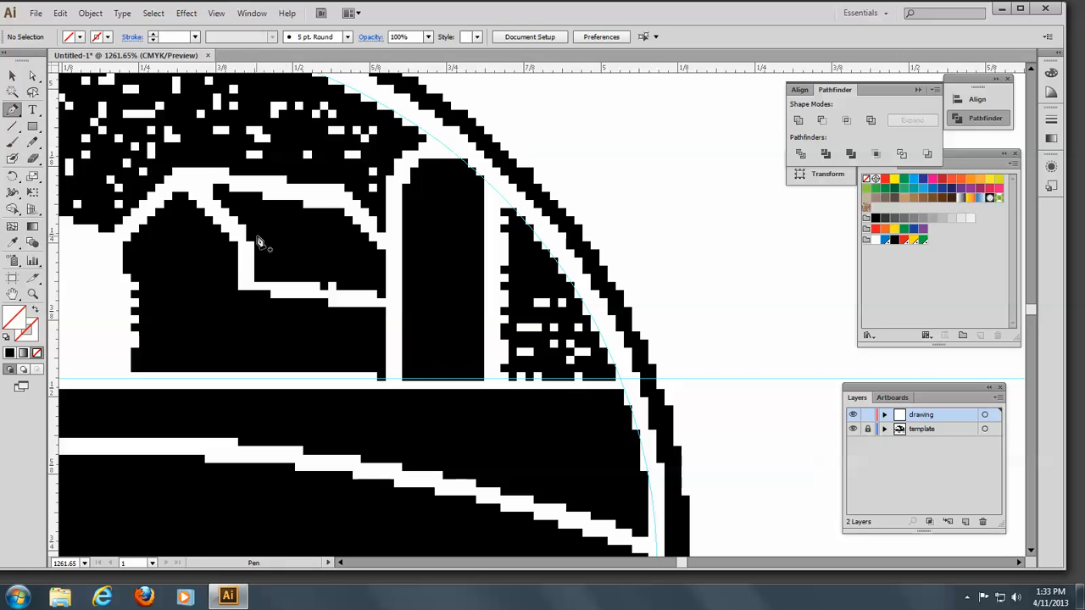
click(199, 183)
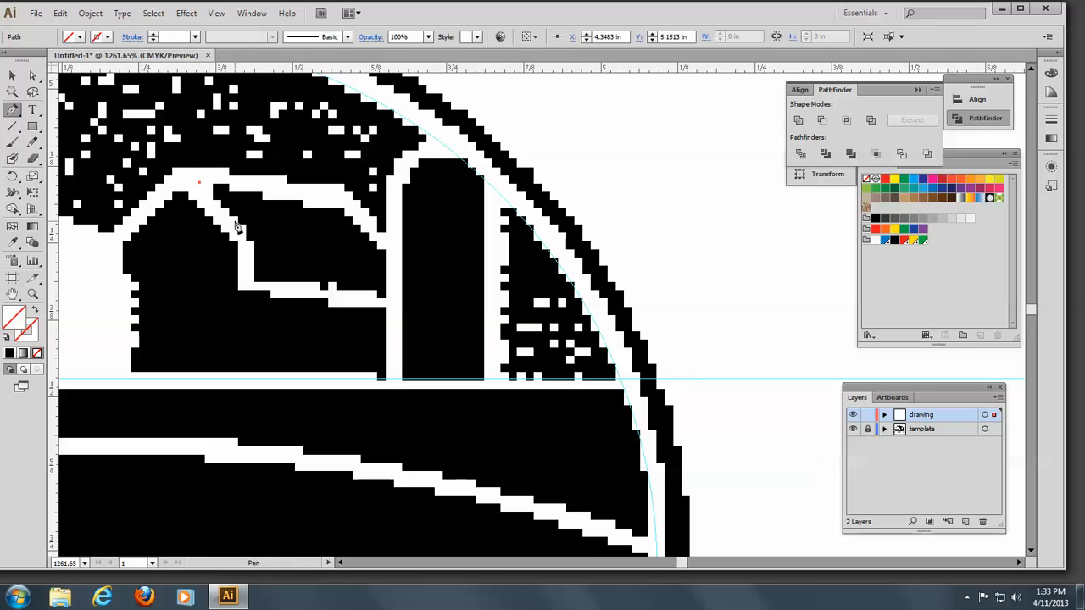
click(253, 241)
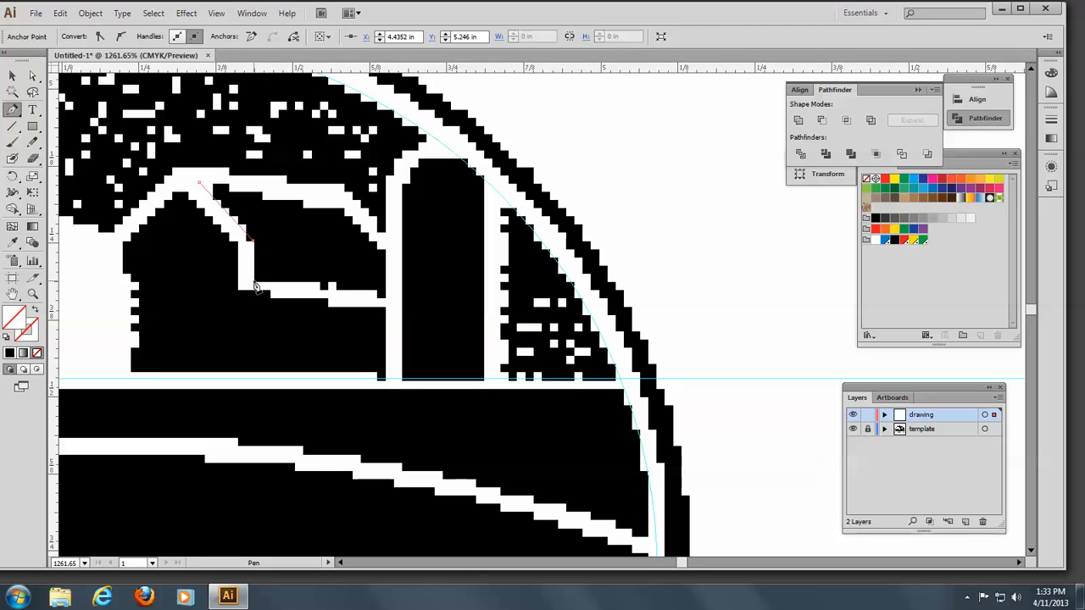
click(253, 280)
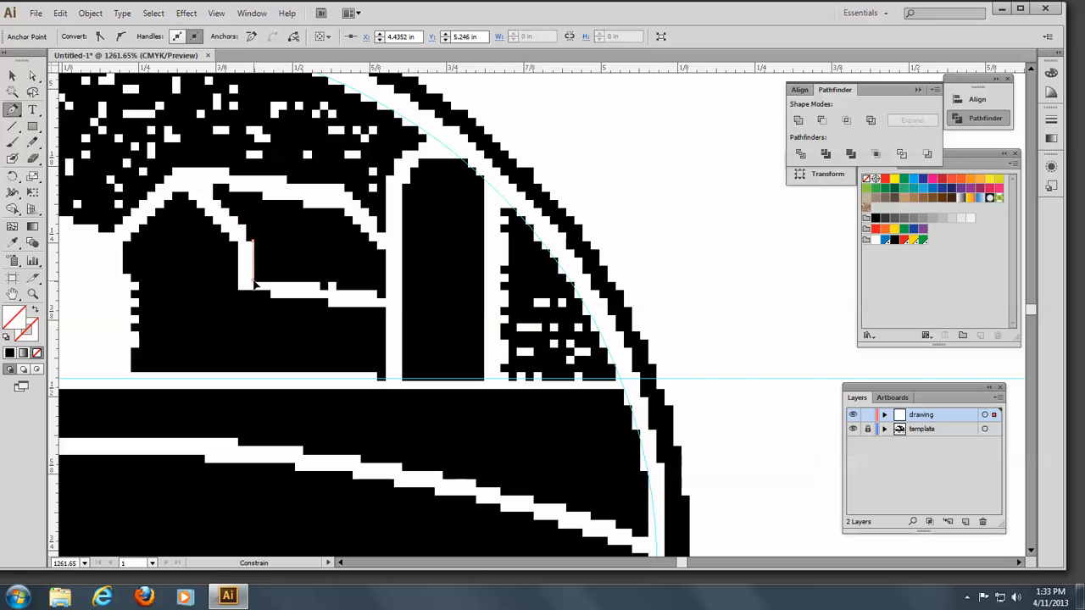
click(384, 296)
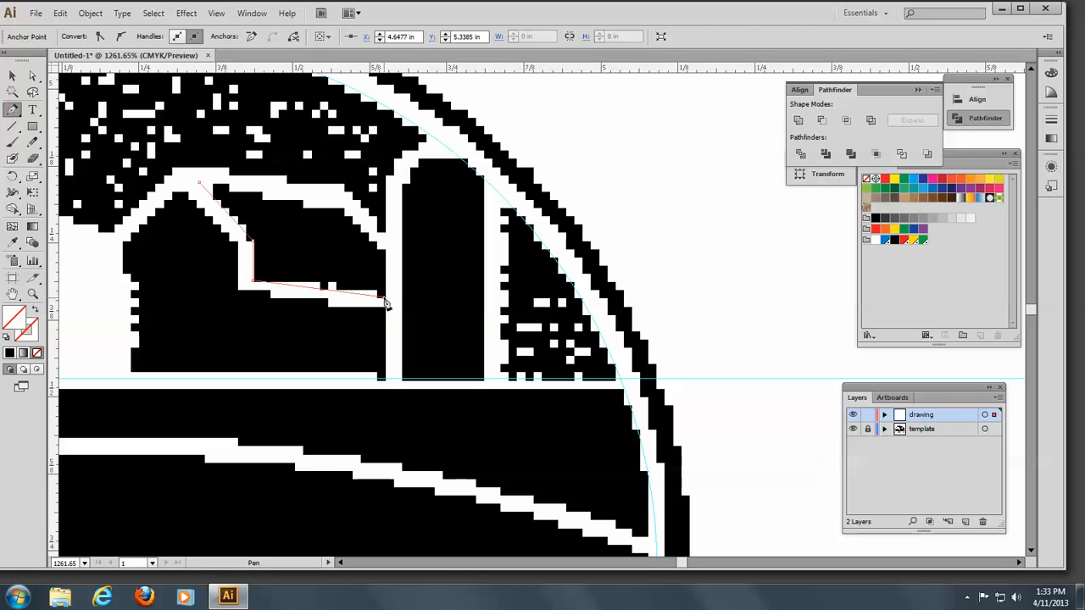
click(384, 250)
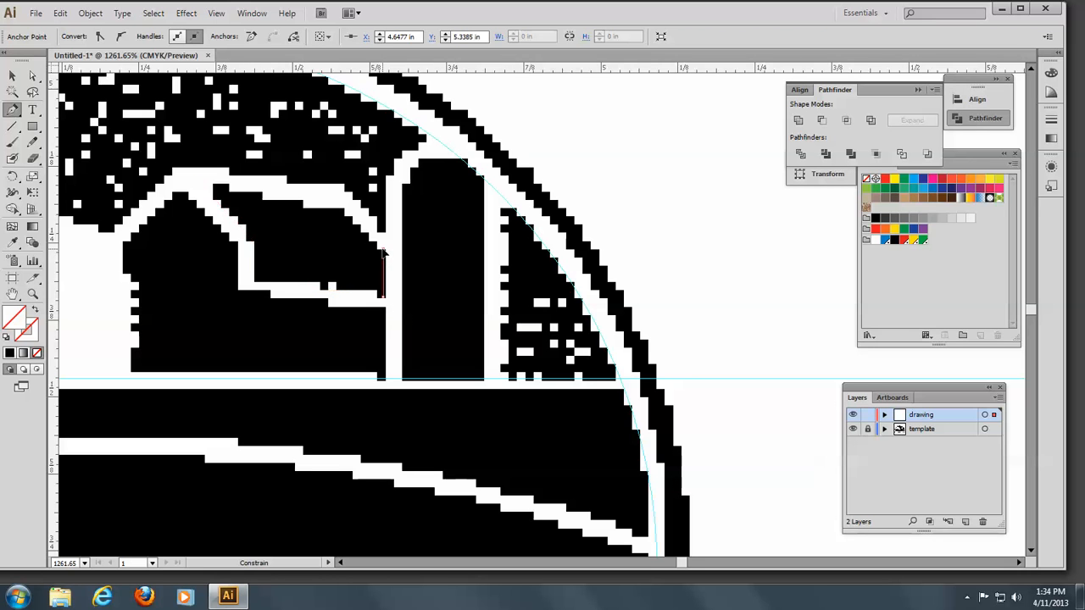
click(343, 208)
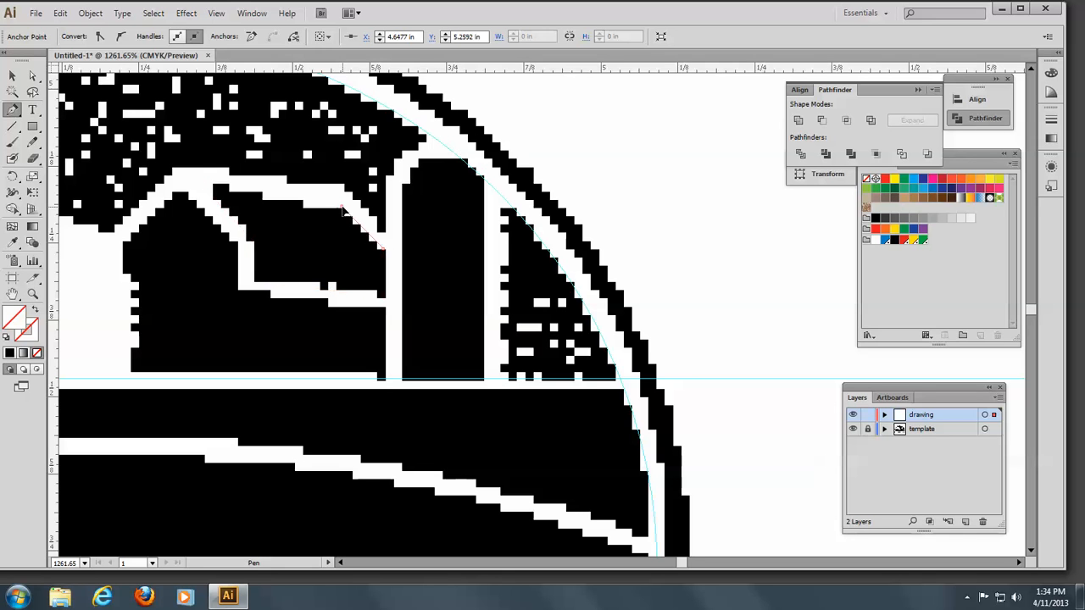
click(202, 187)
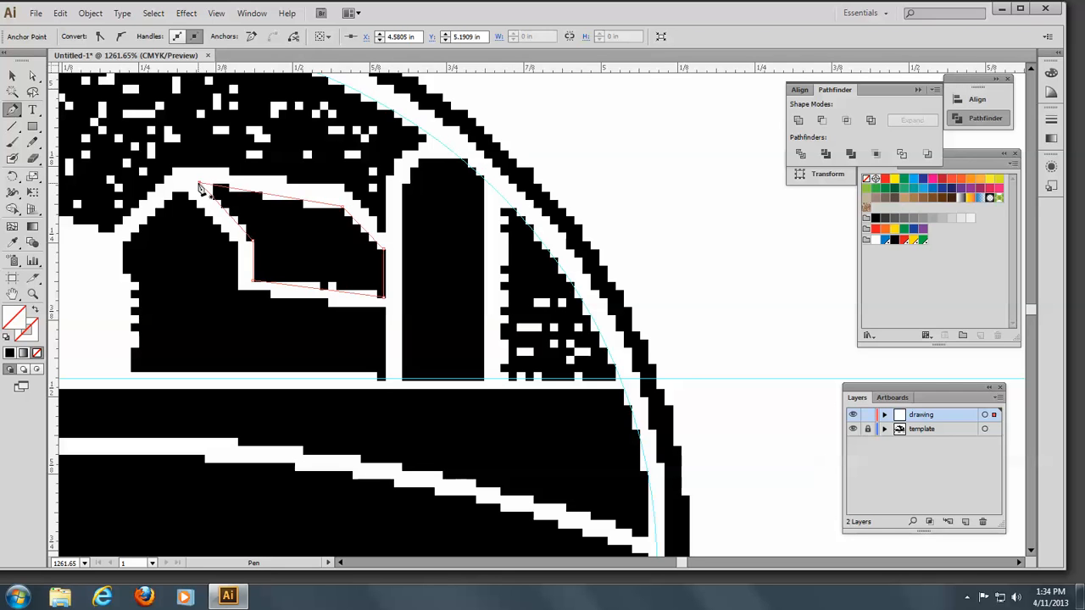
In Outline view, nudge the side roof panel's bottom-right anchor up and right to level its lower edge above the annex
click(216, 14)
click(237, 34)
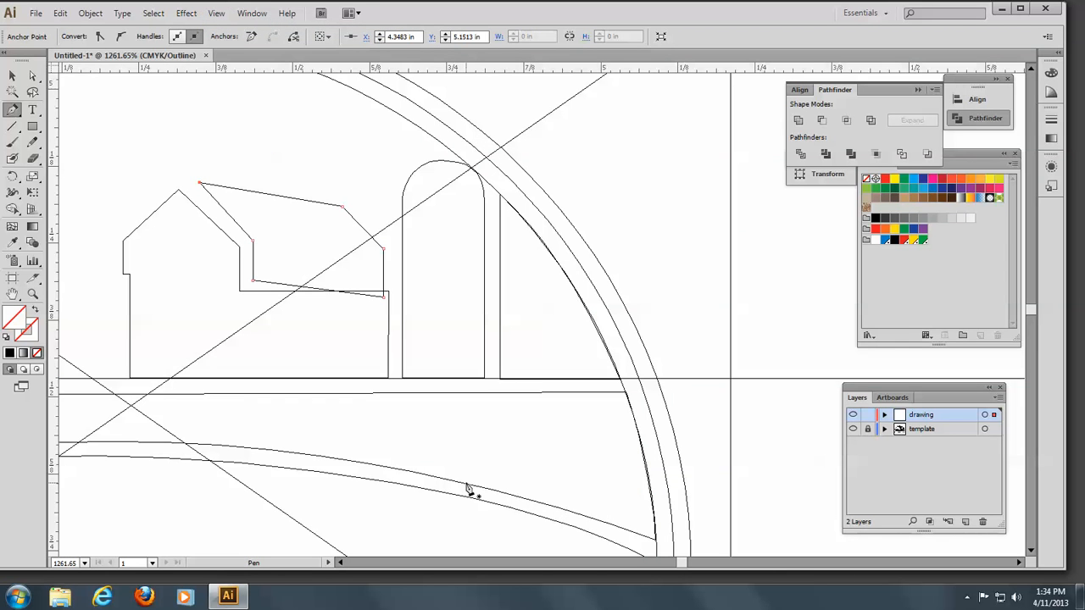
click(33, 76)
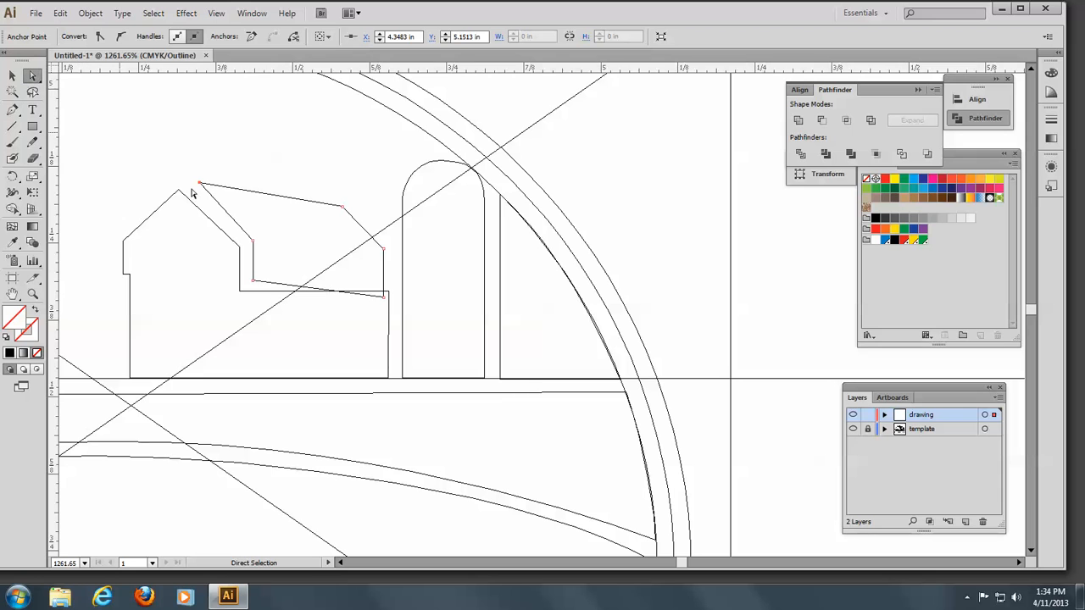
click(381, 296)
key(Up)
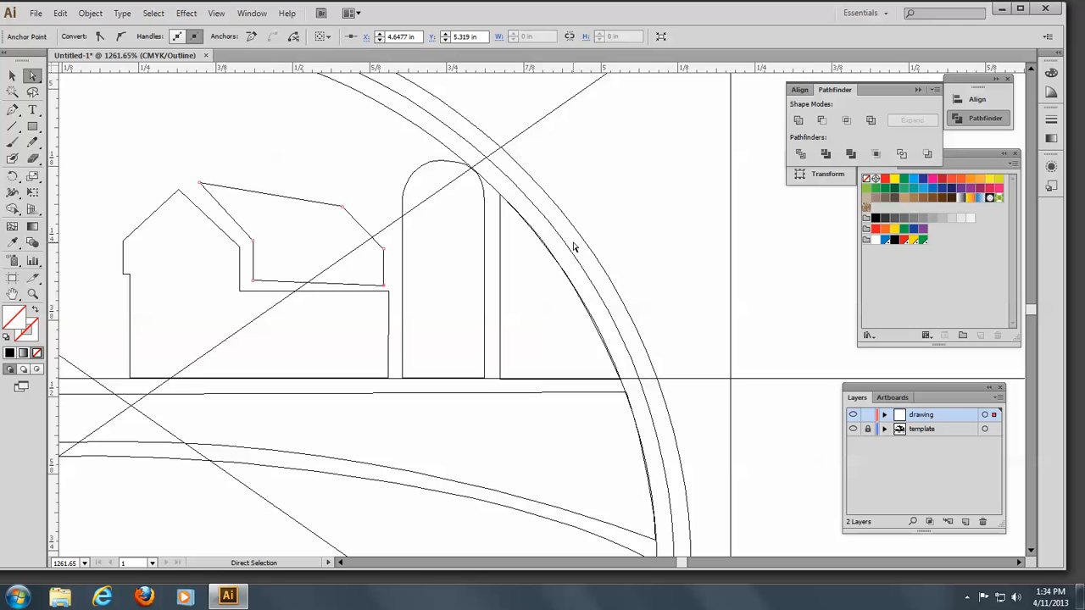
key(Up)
key(Up)
key(Right)
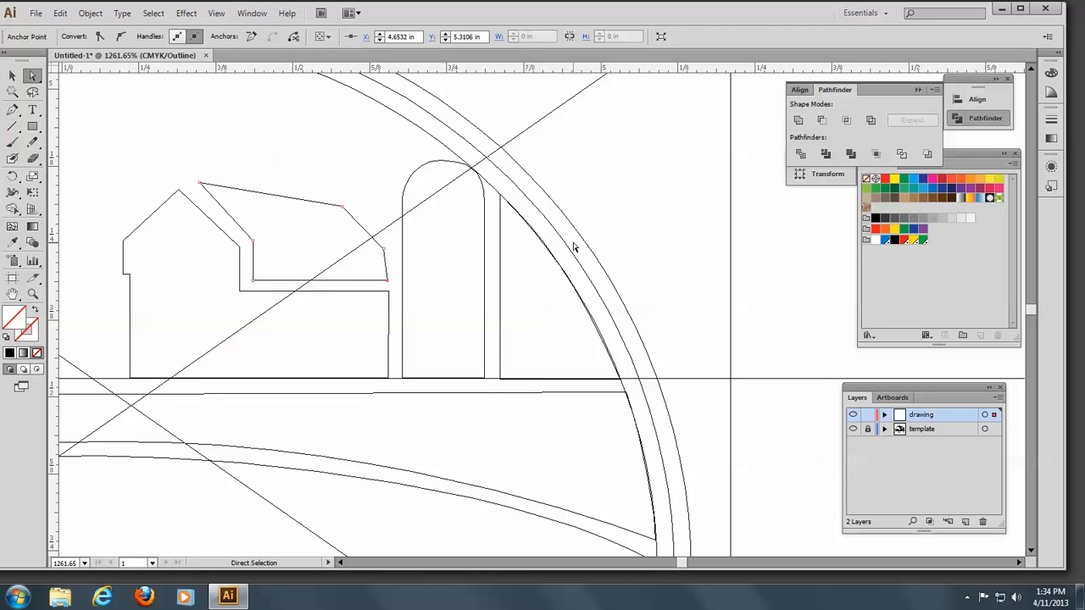
Shift the side panel's upper right-wall anchor right to straighten the wall, and raise the roof ridge's right corner slightly
click(384, 251)
drag(385, 251, 386, 252)
drag(344, 208, 344, 205)
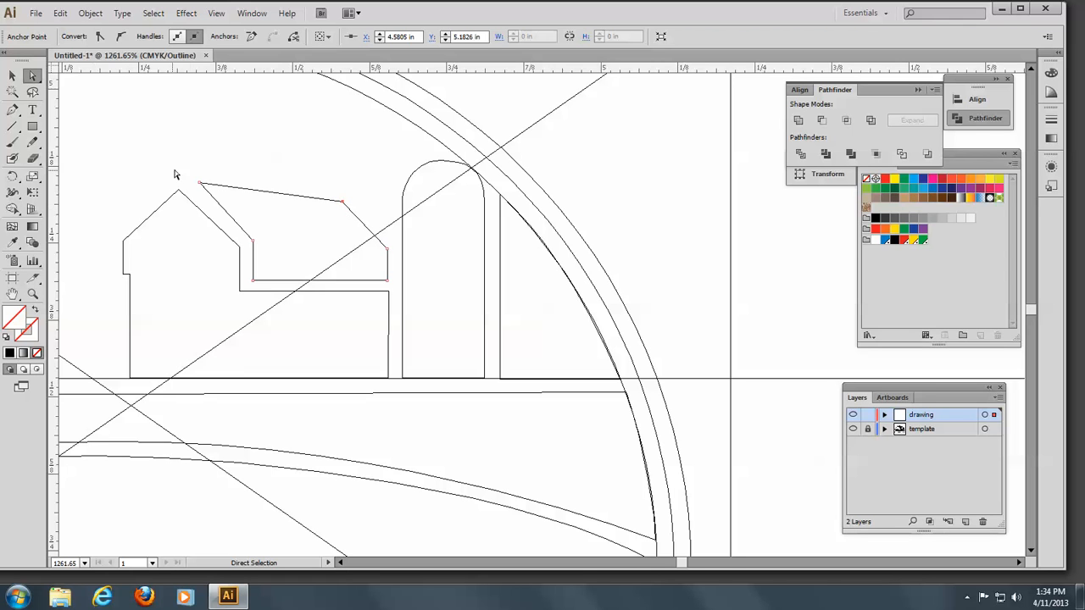
Nudge the side panel's top-left anchor left to run its slanted edge parallel to the gable's right roof slope
click(200, 183)
key(Left)
key(Left)
key(Left)
key(Left)
key(Left)
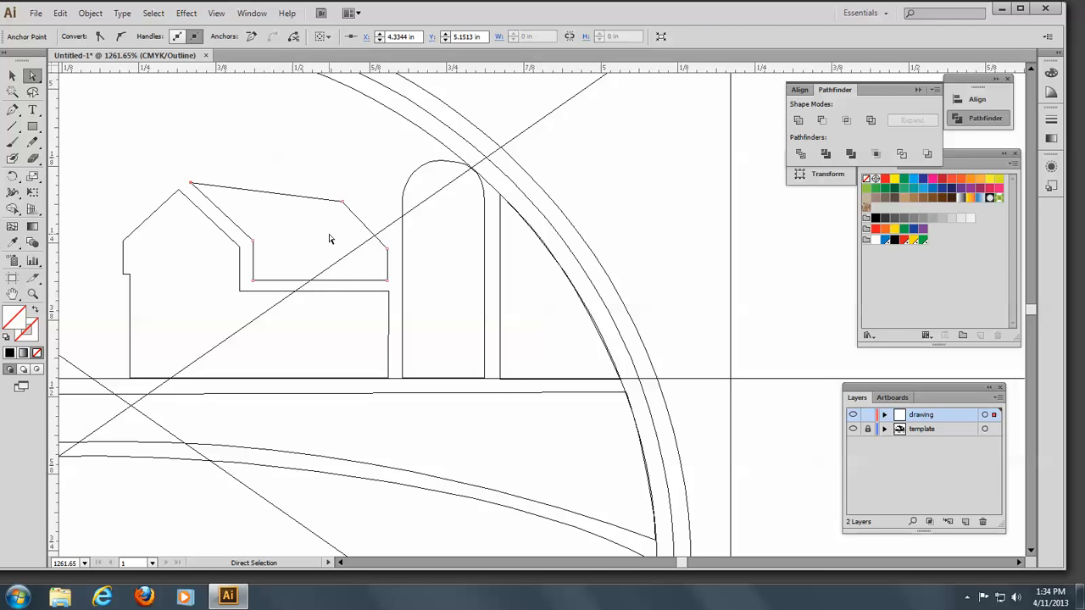
key(Left)
key(v)
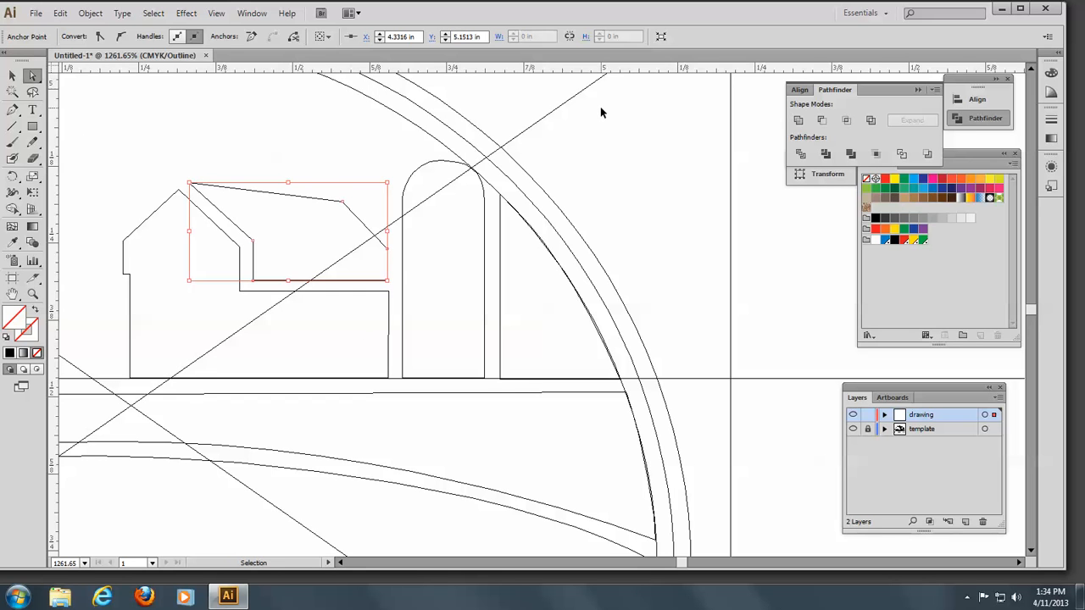
key(ctrl+minus)
key(a)
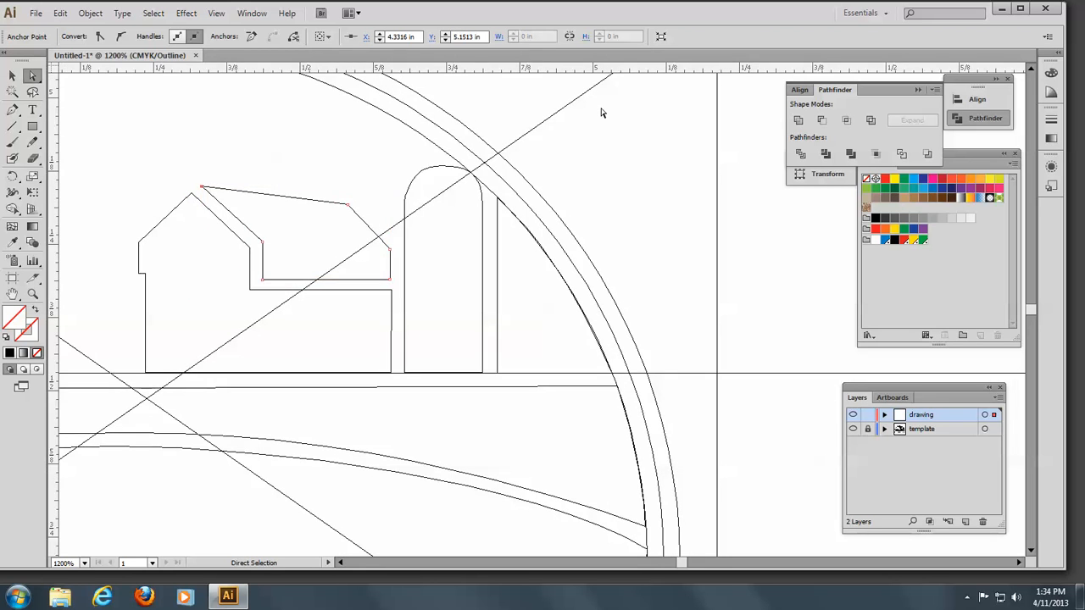